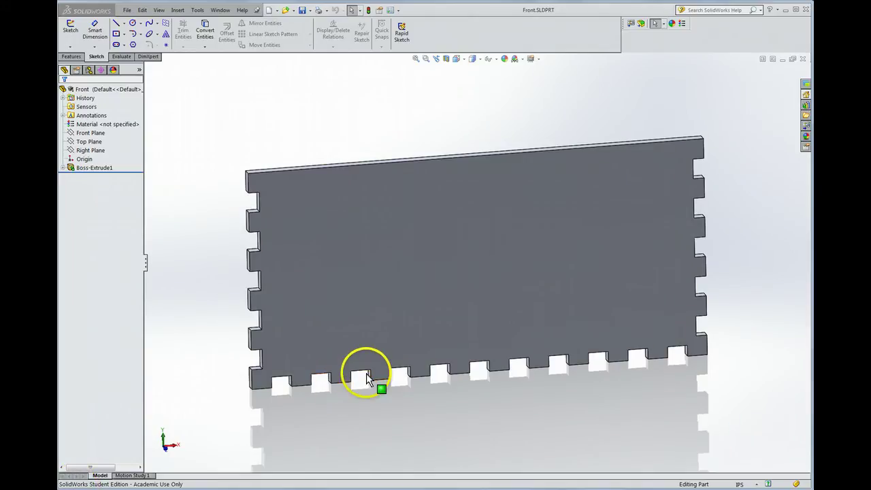
# Start an Extruded Cut sketch on the panel's large front face and view it from the front.
pyautogui.click(72, 56)
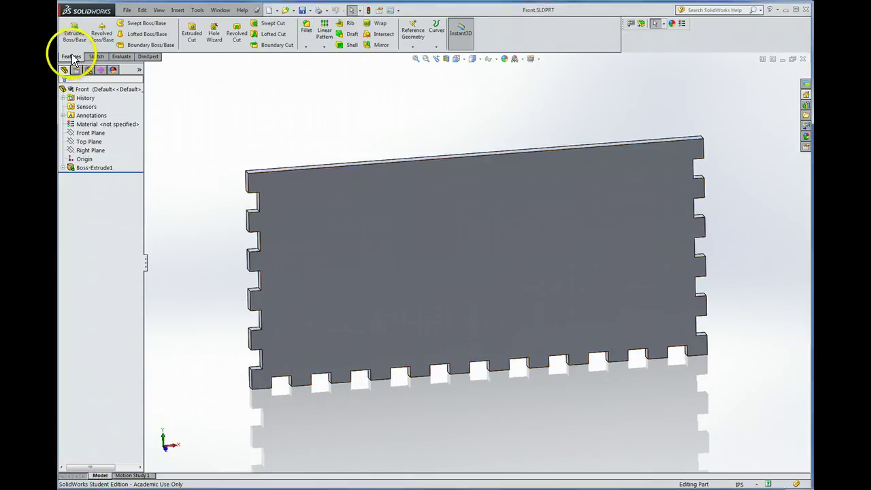
pyautogui.click(193, 40)
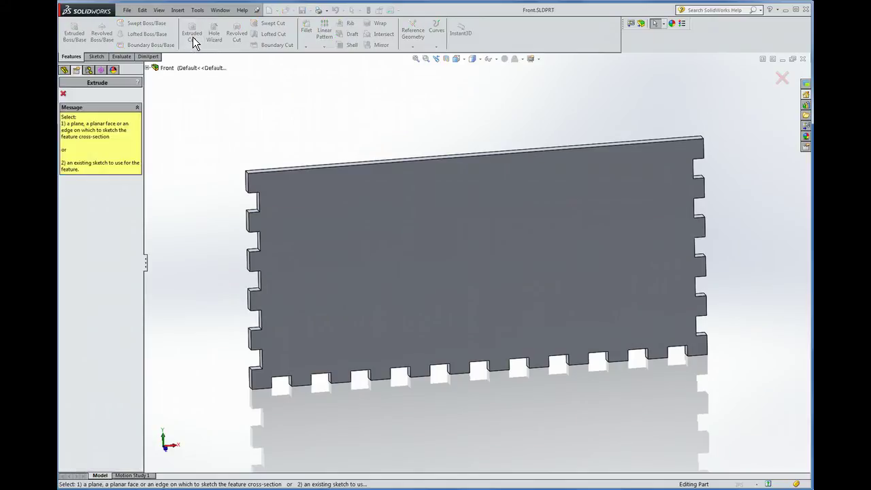
pyautogui.click(446, 225)
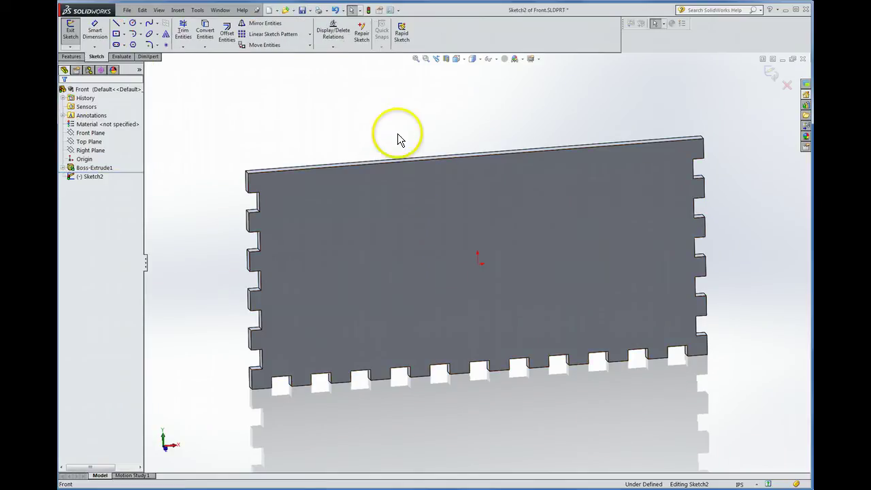
pyautogui.click(456, 62)
pyautogui.click(467, 86)
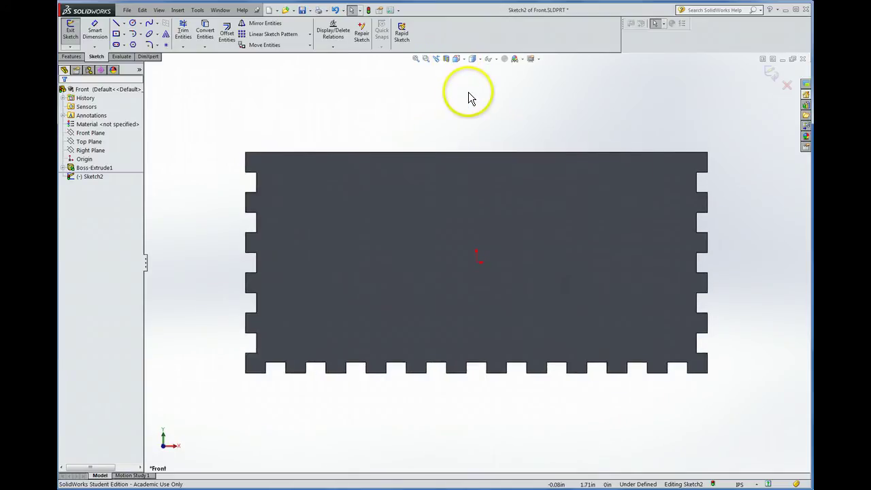
# Sketch a vertical centerline about 0.99 in long from the origin down to the midpoint of the central notch's upper edge.
pyautogui.click(123, 23)
pyautogui.click(133, 42)
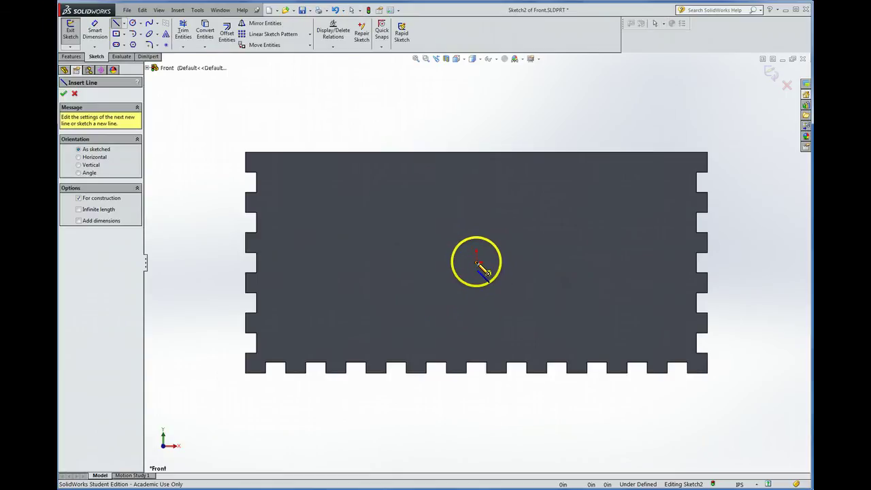
pyautogui.click(476, 262)
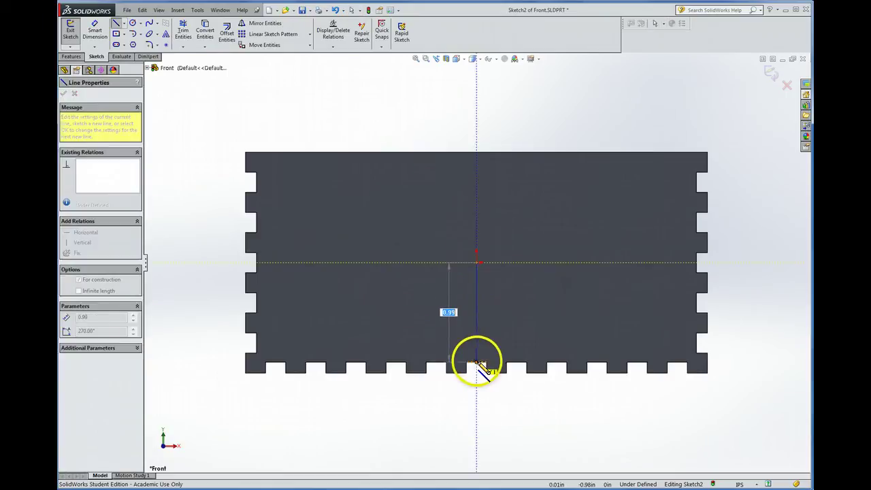
pyautogui.click(476, 363)
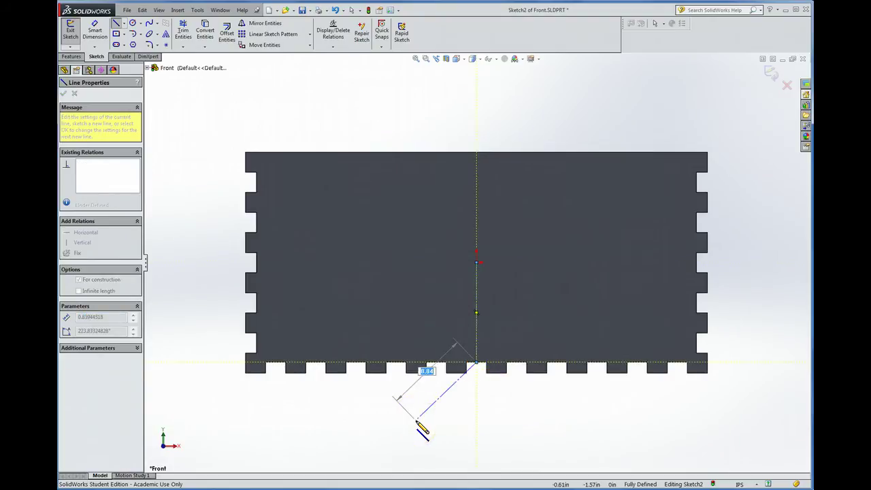
pyautogui.press('Escape')
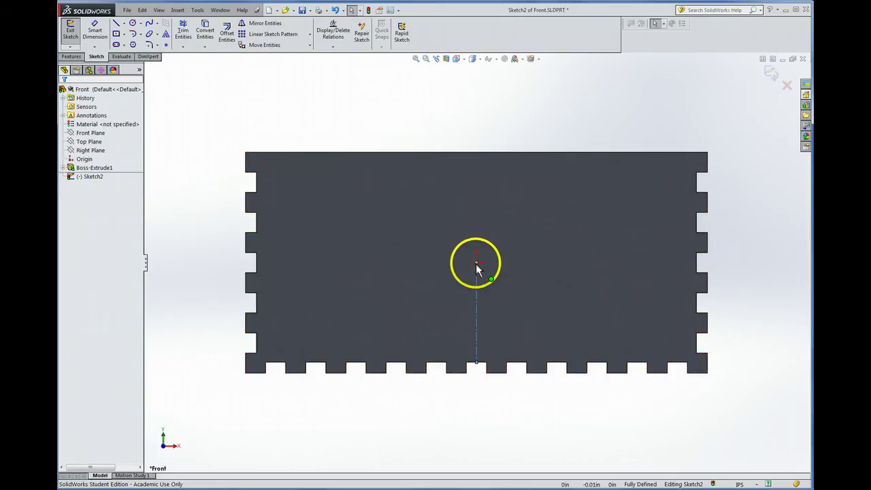
pyautogui.click(446, 195)
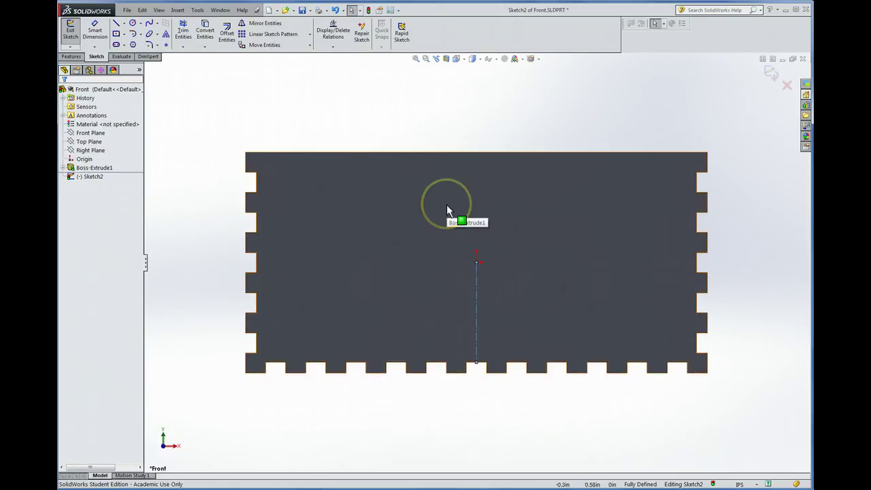
pyautogui.moveTo(469, 254); pyautogui.dragTo(482, 257)
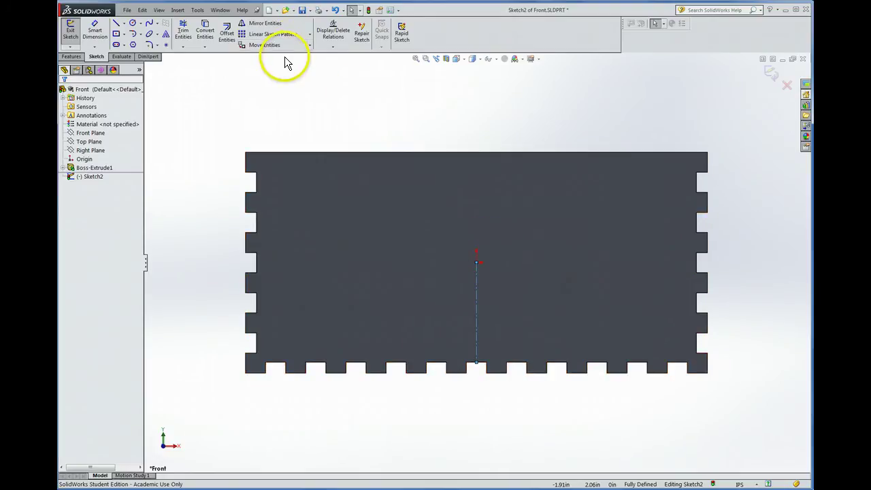
# Sketch a short open three-point spline curving upward on the right half of the panel, beside the centerline.
pyautogui.click(149, 26)
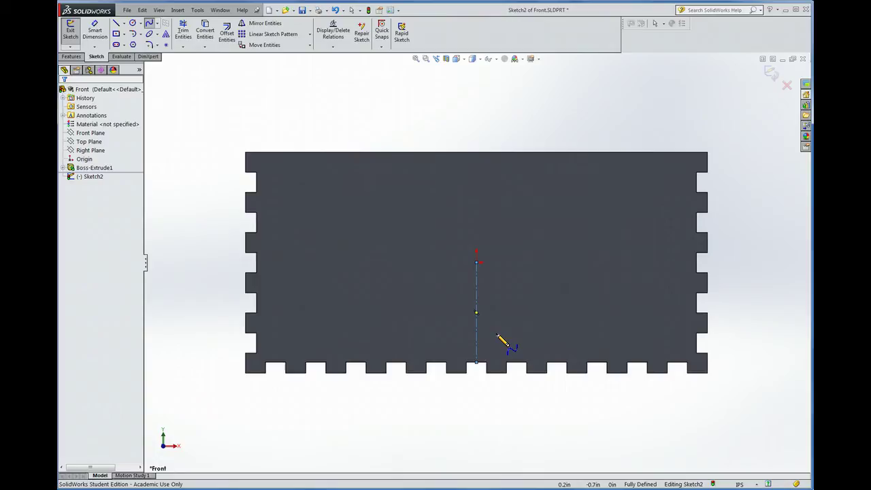
pyautogui.click(503, 334)
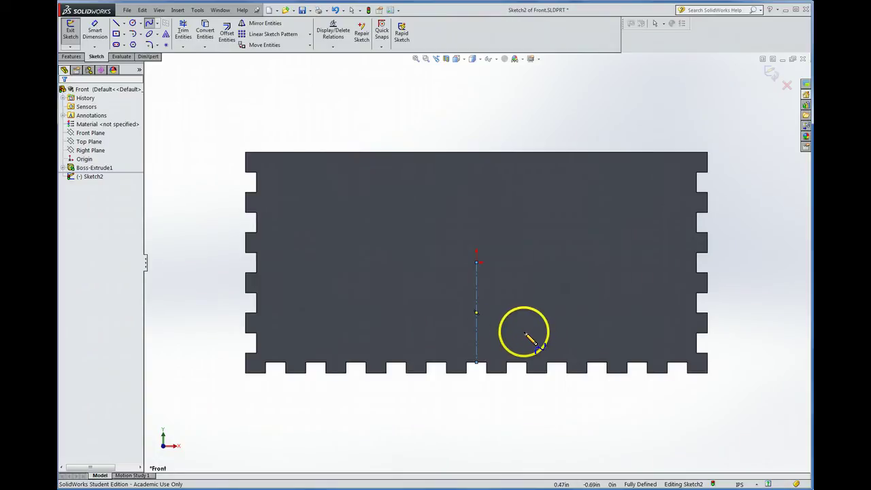
pyautogui.click(523, 333)
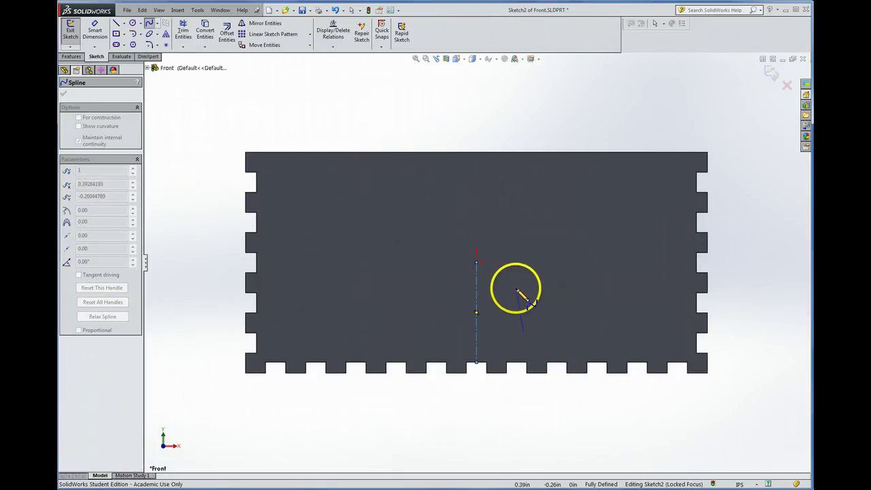
pyautogui.click(515, 285)
pyautogui.click(544, 236)
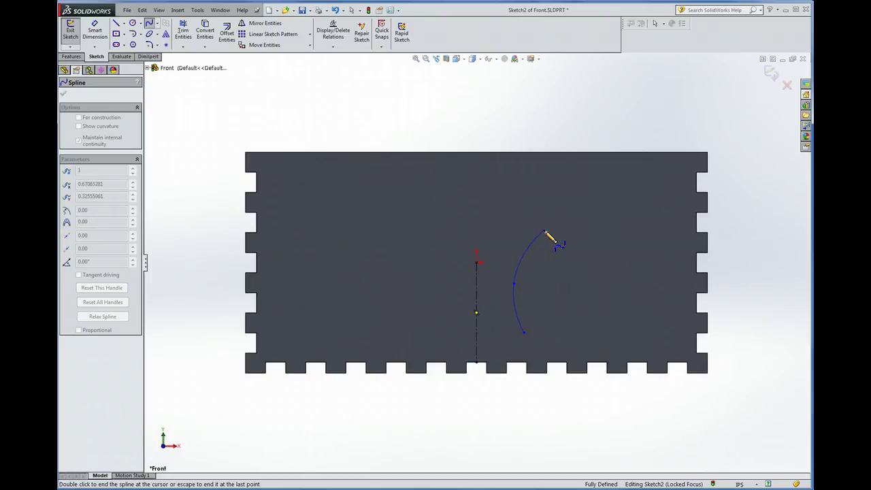
pyautogui.click(545, 234)
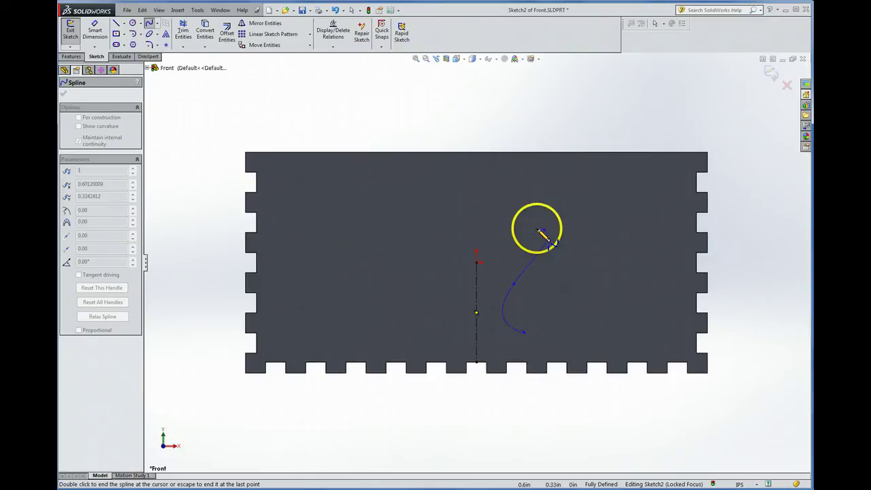
pyautogui.click(561, 216)
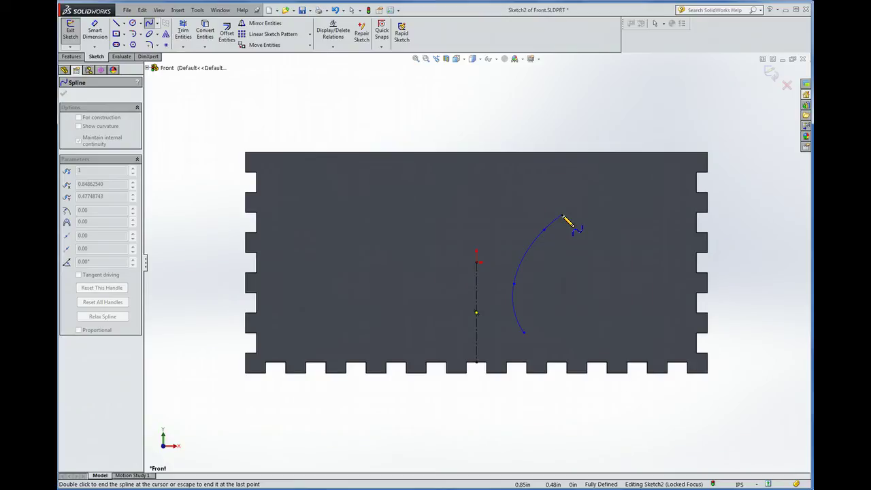
pyautogui.moveTo(562, 216); pyautogui.dragTo(492, 189)
pyautogui.press('Escape')
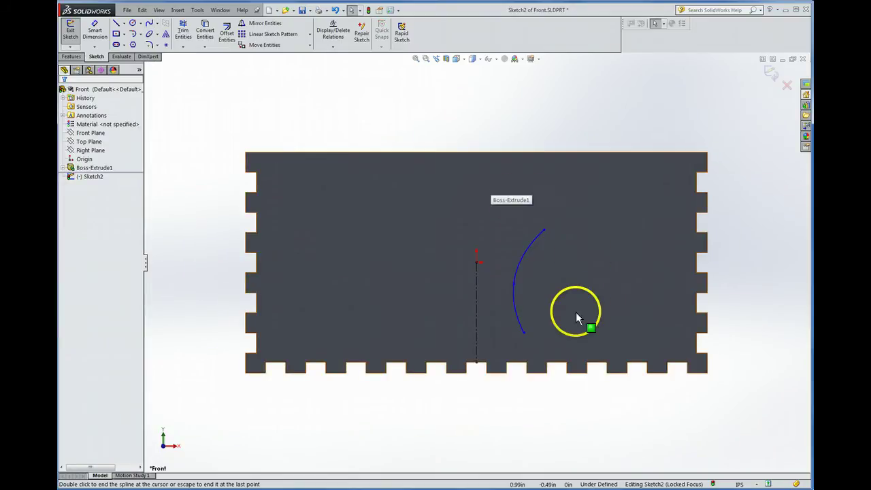
# Try to sketch a closed pear-shaped spline with a narrow upper end to the right of the first curve.
pyautogui.click(149, 24)
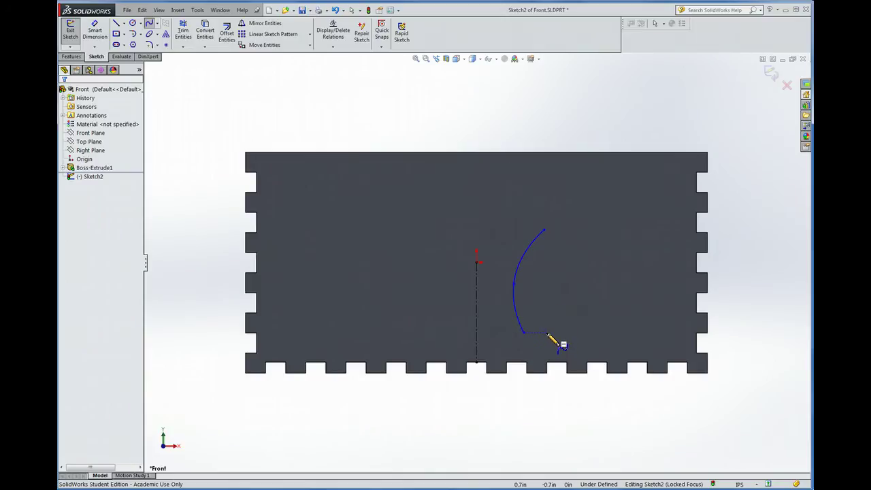
pyautogui.doubleClick(558, 342)
pyautogui.click(543, 300)
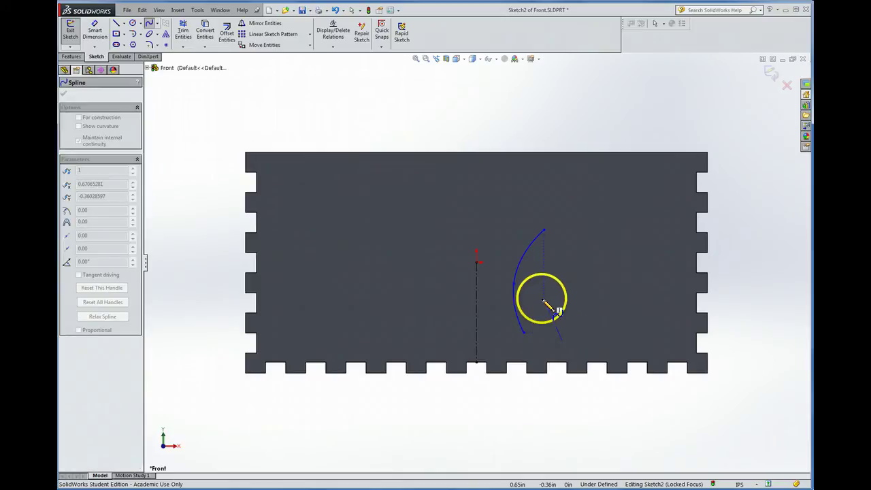
pyautogui.click(577, 243)
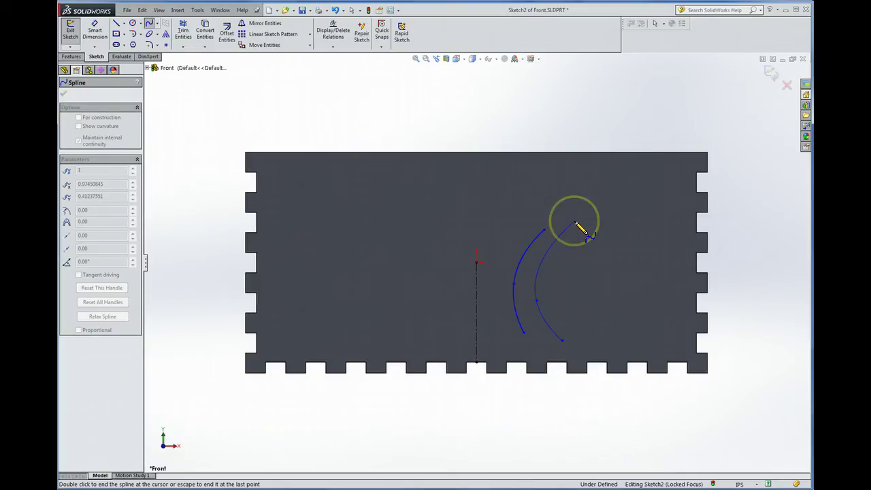
pyautogui.click(577, 227)
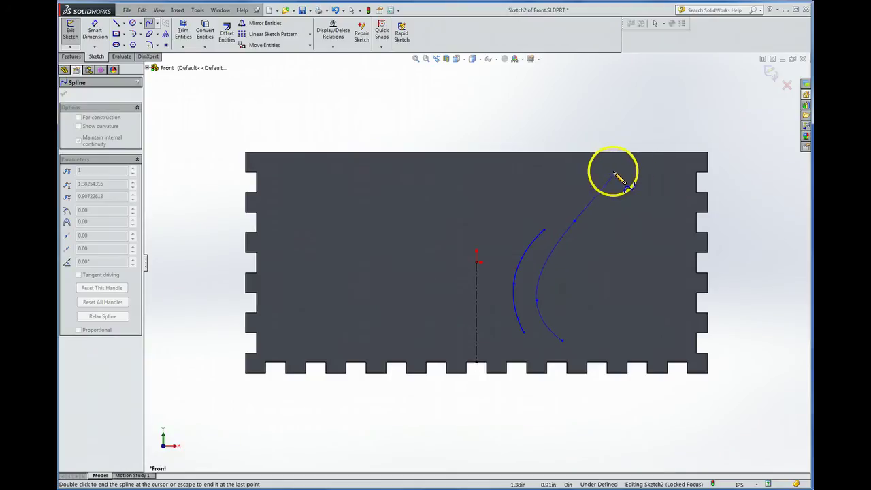
pyautogui.click(569, 176)
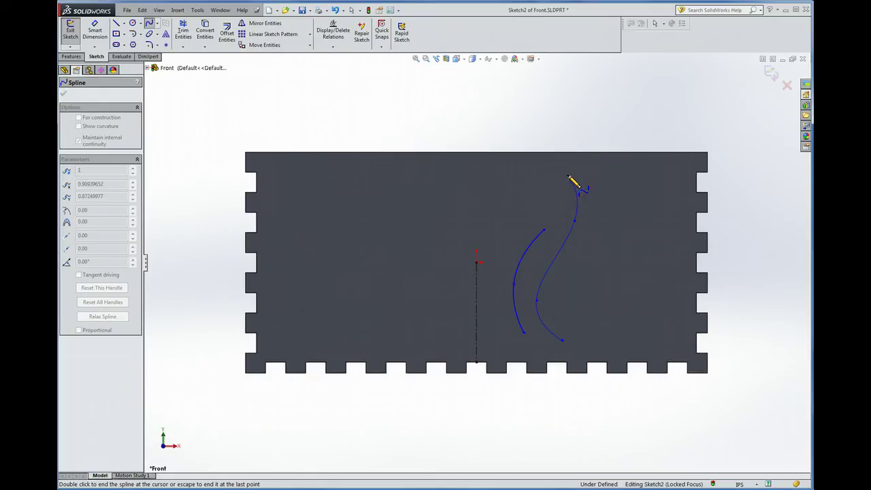
pyautogui.click(577, 171)
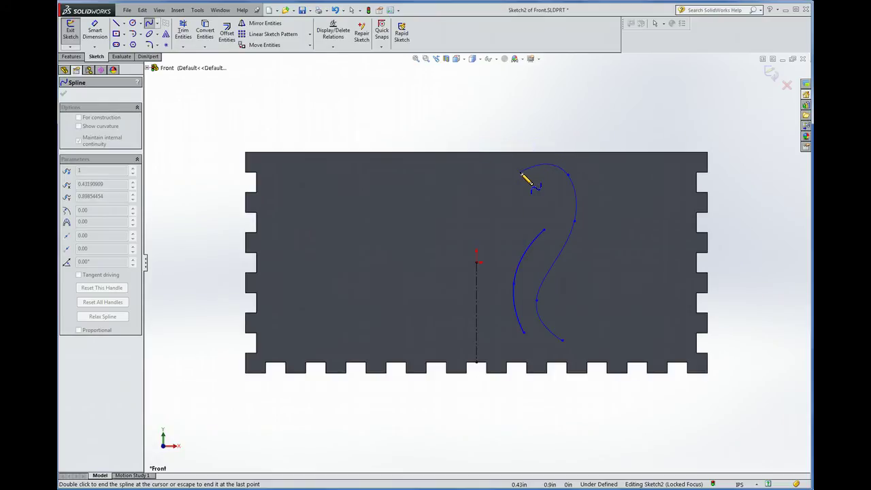
pyautogui.click(578, 174)
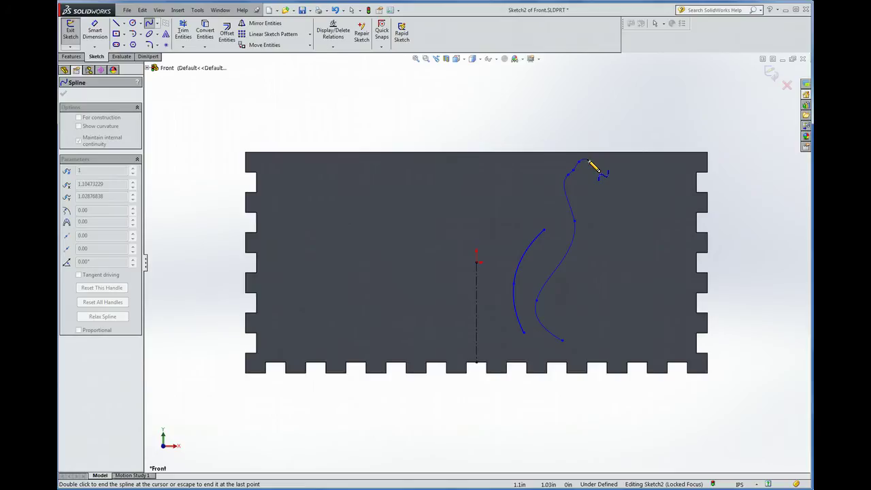
pyautogui.click(588, 160)
pyautogui.click(605, 170)
pyautogui.click(653, 216)
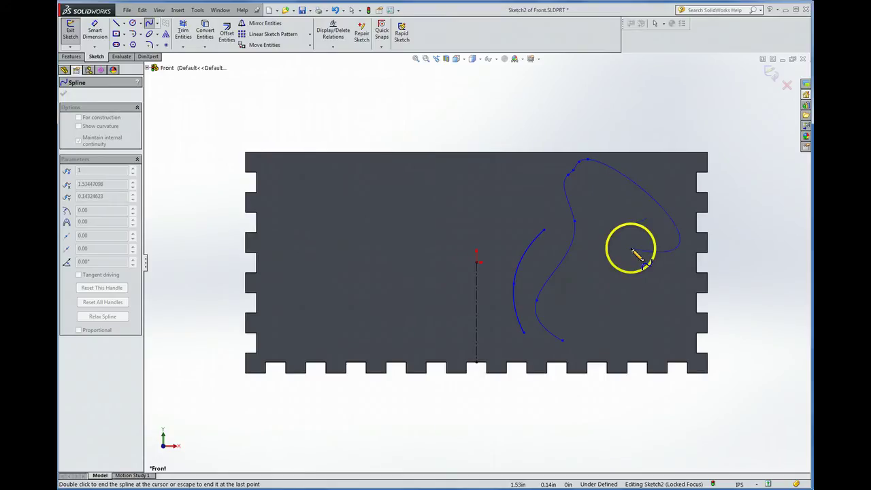
pyautogui.doubleClick(614, 234)
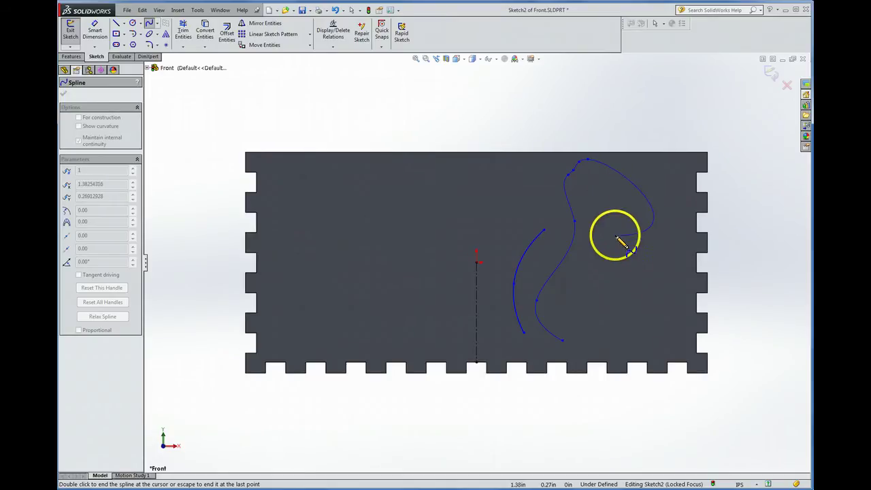
pyautogui.click(638, 300)
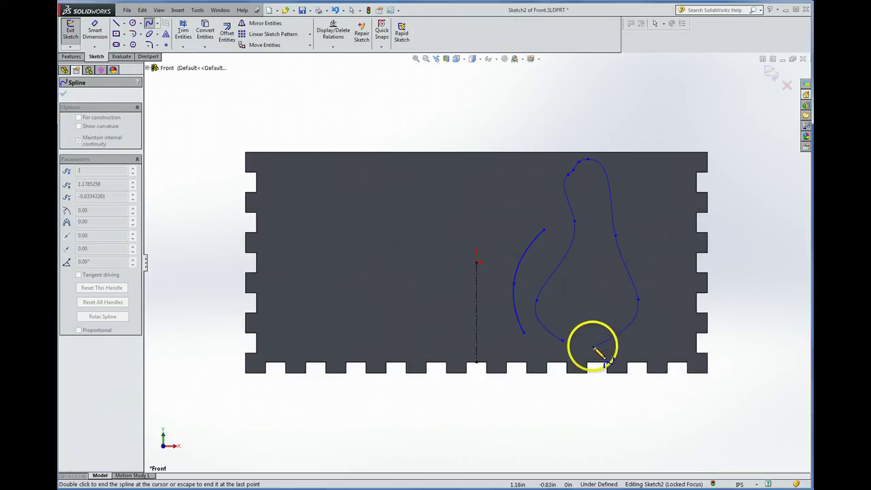
pyautogui.click(563, 340)
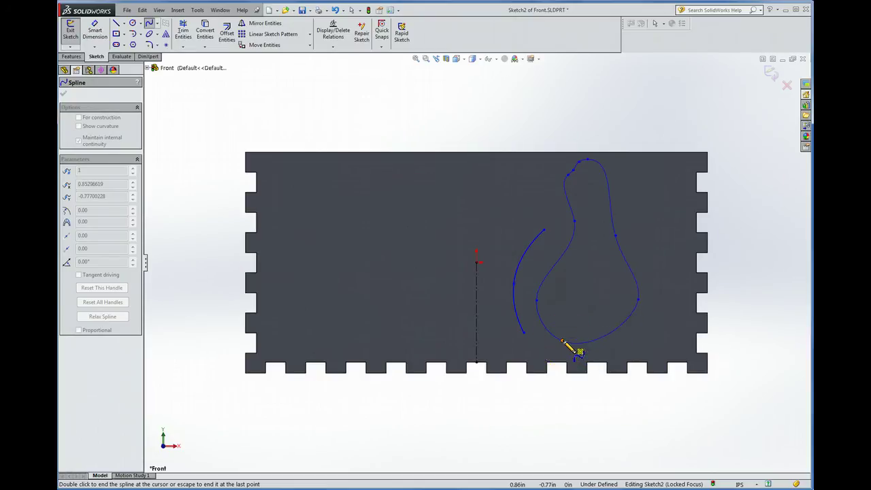
pyautogui.click(588, 301)
pyautogui.press('Escape')
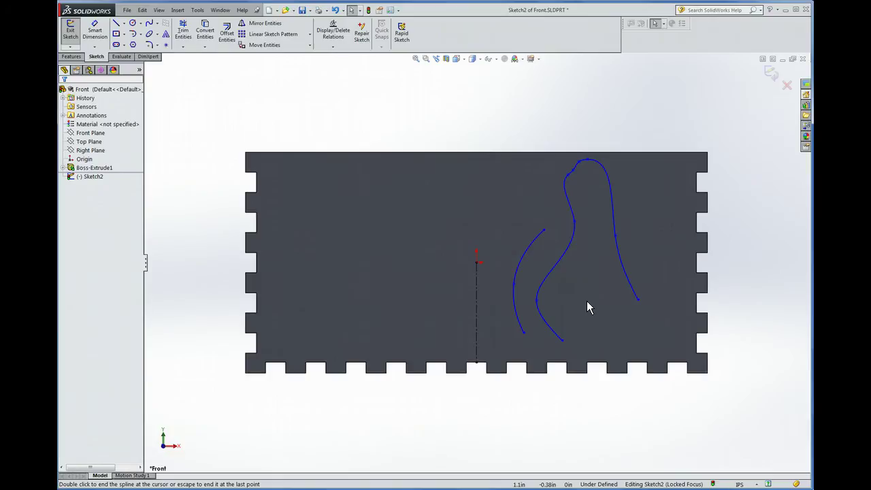
# Reposition a spline point near the narrow upper end of the second curve.
pyautogui.click(598, 266)
pyautogui.click(615, 234)
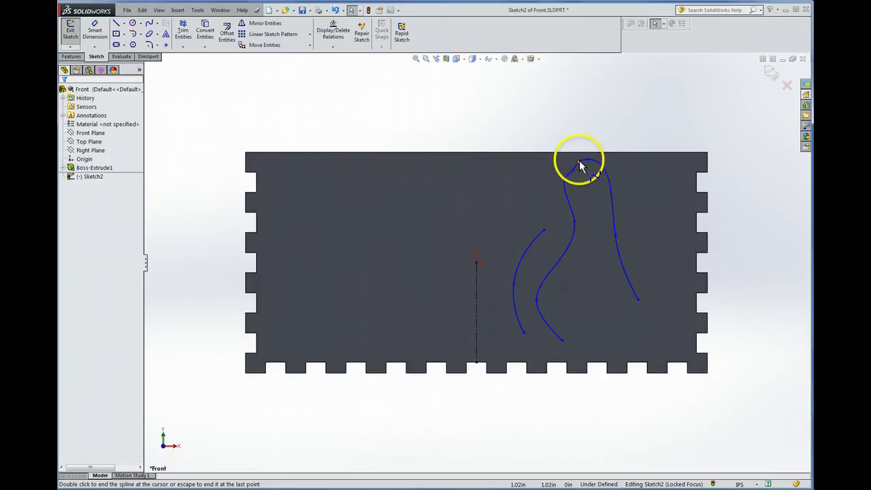
pyautogui.moveTo(580, 164)
pyautogui.mouseDown()
pyautogui.moveTo(592, 202)
pyautogui.moveTo(576, 159)
pyautogui.moveTo(577, 167)
pyautogui.mouseUp()
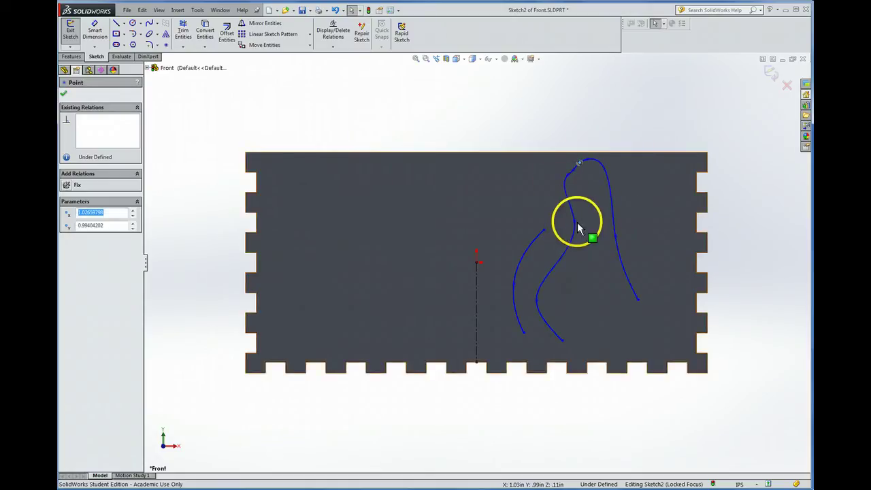
pyautogui.click(597, 270)
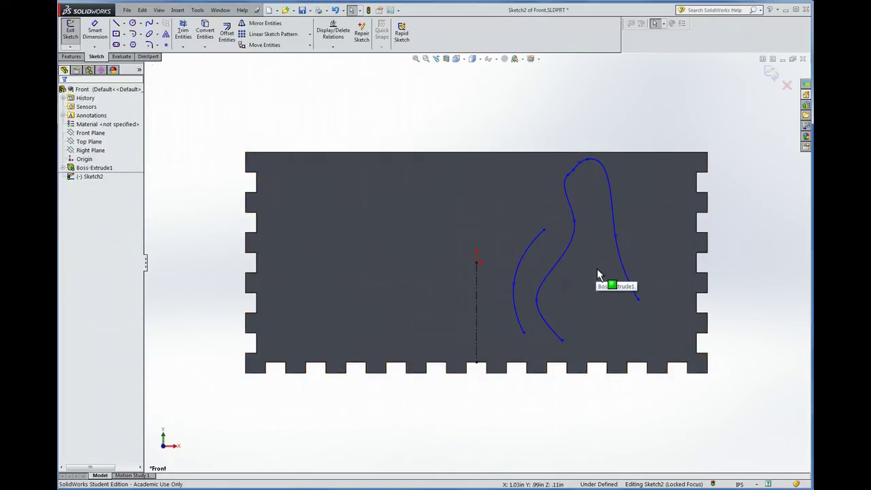
# Undo the spline point move and both splines, keeping only the centerline.
pyautogui.hotkey('ctrl', 'z')
pyautogui.hotkey('ctrl', 'z')
pyautogui.hotkey('ctrl', 'z')
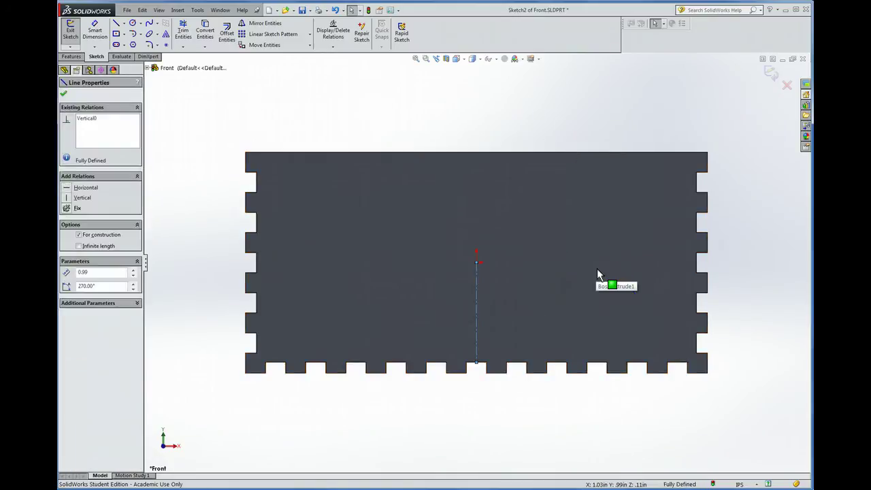
# Sketch an open four-point spline beside the centerline, rising from near the panel's lower edge and curving away from it at the upper end.
pyautogui.click(149, 23)
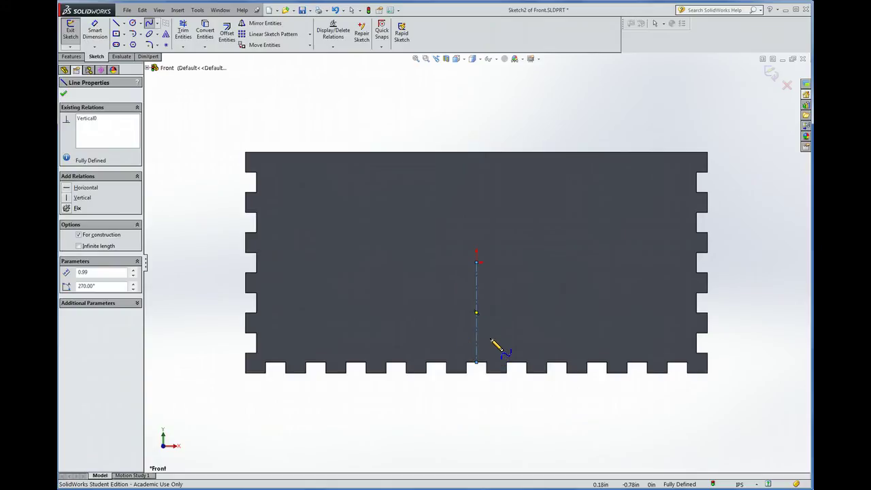
pyautogui.moveTo(495, 344)
pyautogui.mouseDown()
pyautogui.moveTo(486, 303)
pyautogui.moveTo(496, 300)
pyautogui.moveTo(504, 222)
pyautogui.moveTo(532, 188)
pyautogui.moveTo(520, 206)
pyautogui.mouseUp()
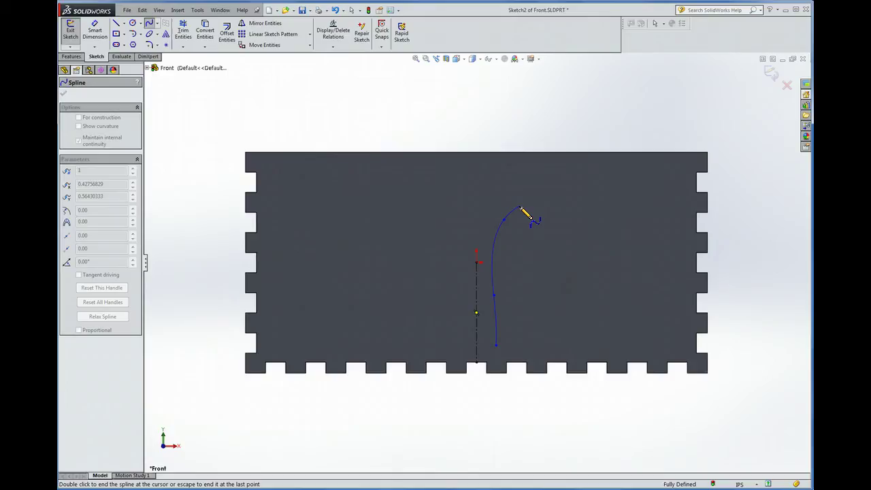
pyautogui.moveTo(520, 207); pyautogui.dragTo(536, 200)
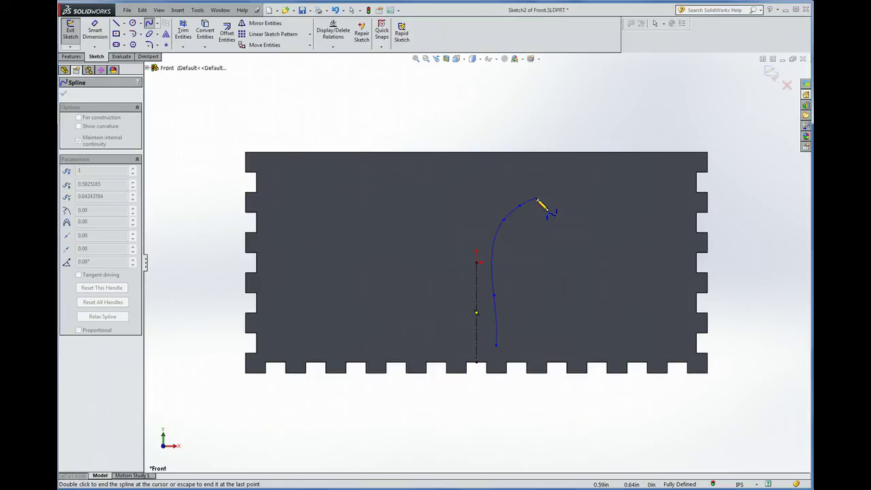
pyautogui.press('Escape')
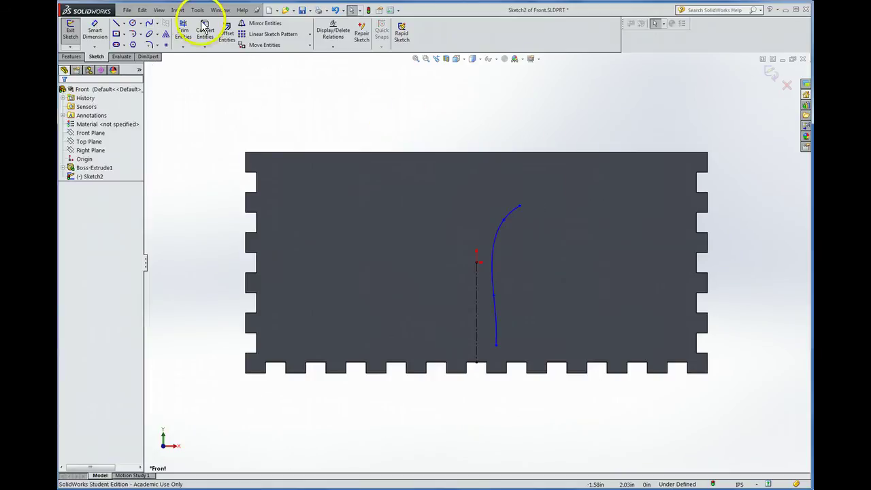
# Draw a second spline from the first curve's upper endpoint to its lower endpoint, closing a leaf shape with a narrow stem.
pyautogui.click(149, 23)
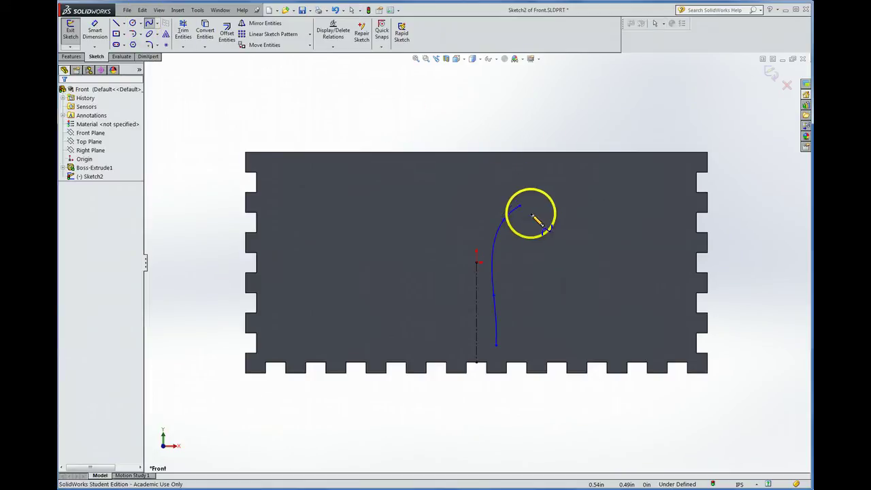
pyautogui.click(522, 209)
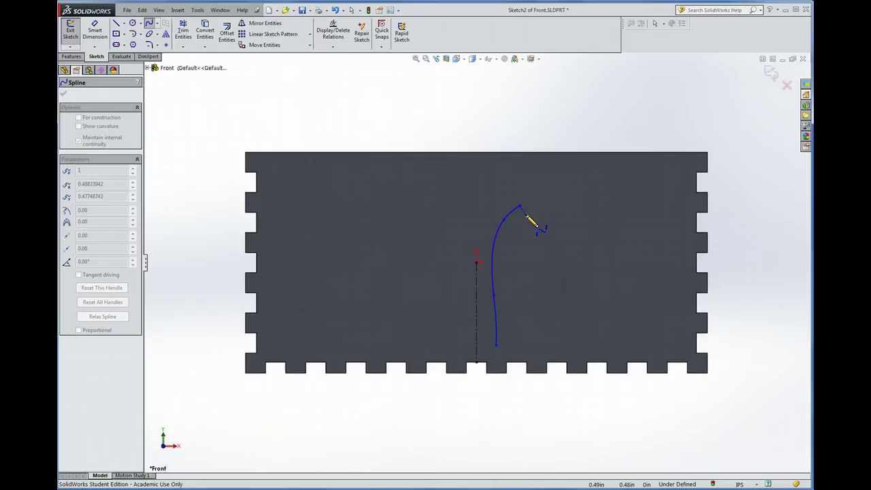
pyautogui.click(527, 215)
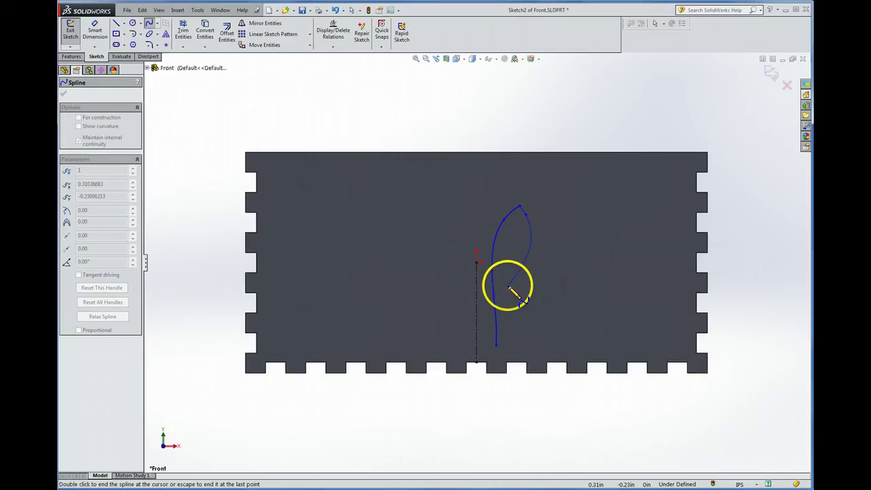
pyautogui.doubleClick(508, 291)
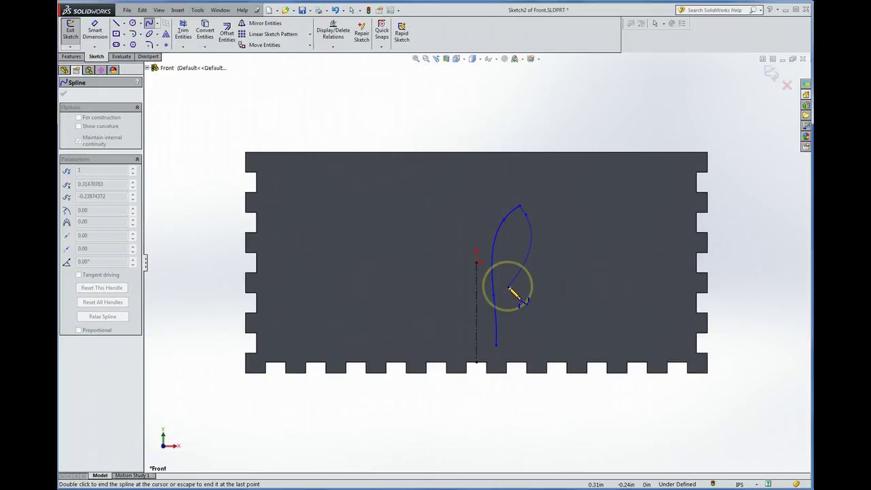
pyautogui.click(501, 301)
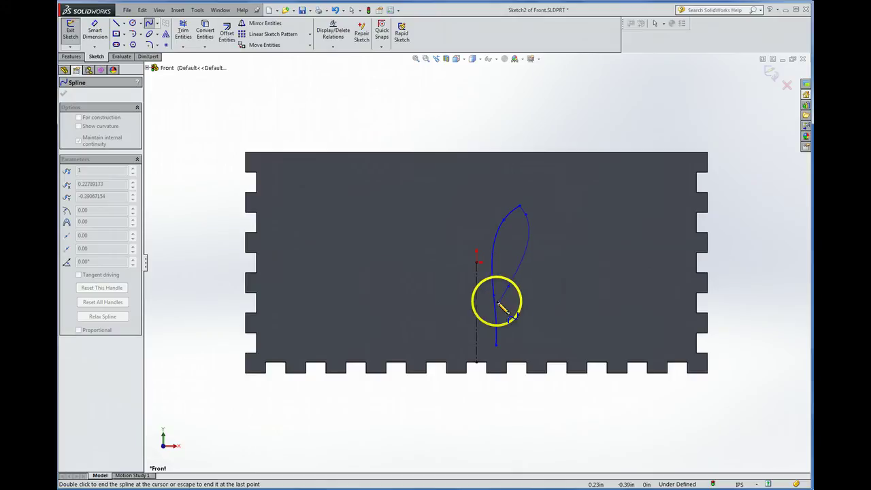
pyautogui.scroll(-3, 512, 312)
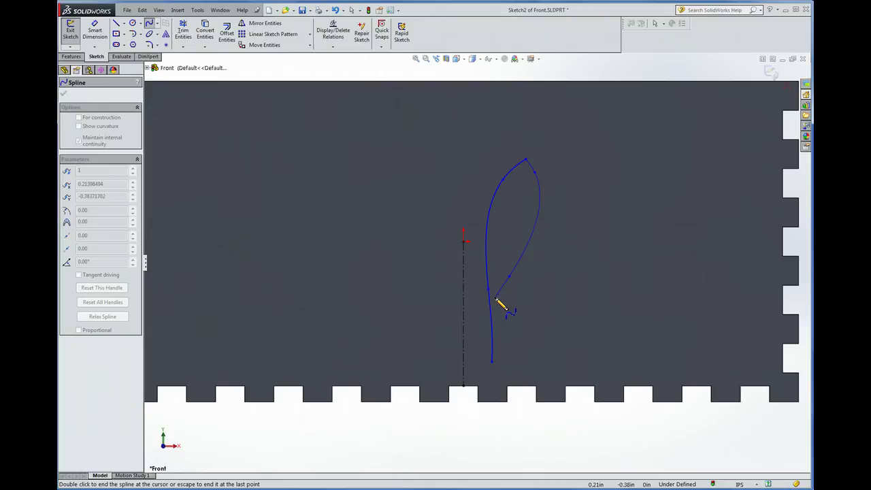
pyautogui.click(496, 299)
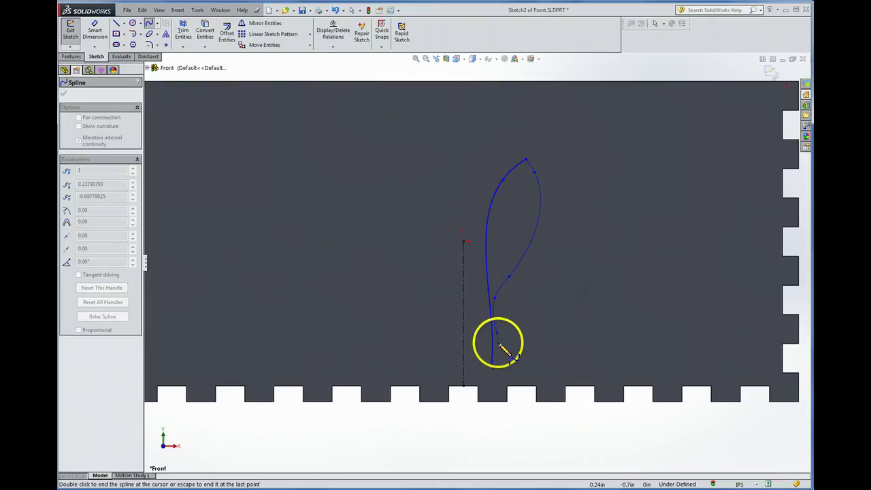
pyautogui.doubleClick(491, 361)
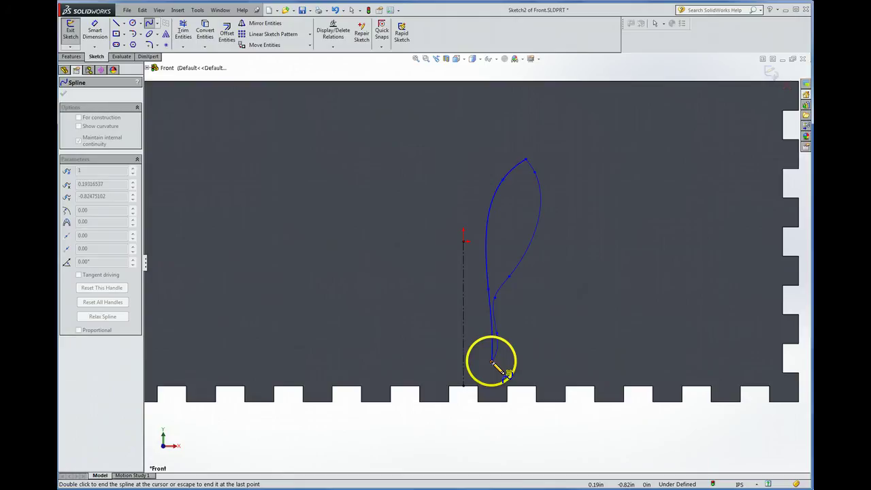
pyautogui.click(493, 363)
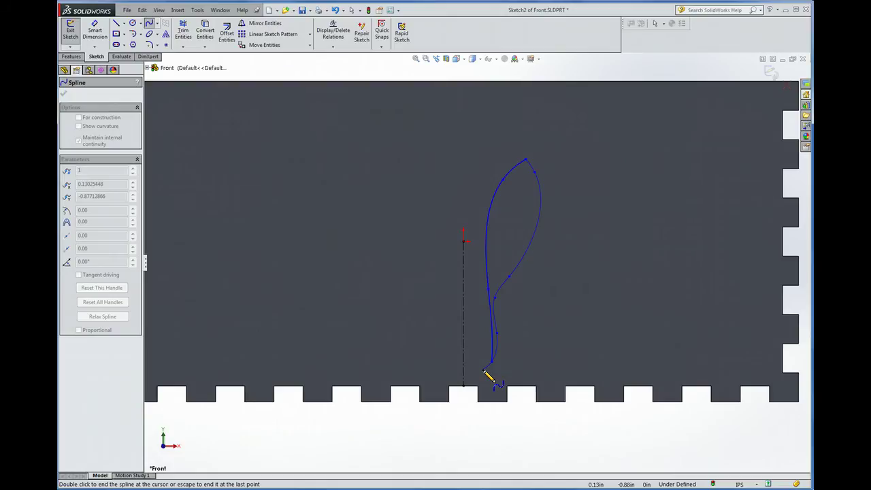
pyautogui.press('Escape')
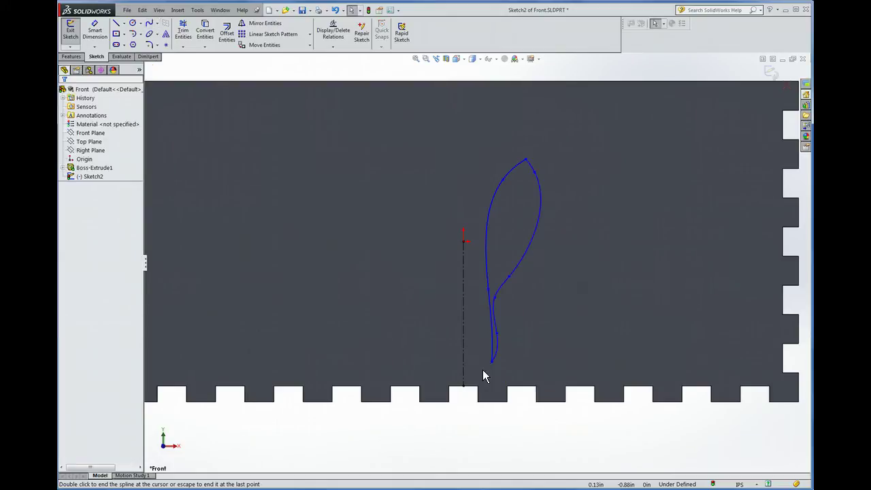
# Move the second spline's point at the top of the stem slightly upward, away from the first curve.
pyautogui.click(504, 298)
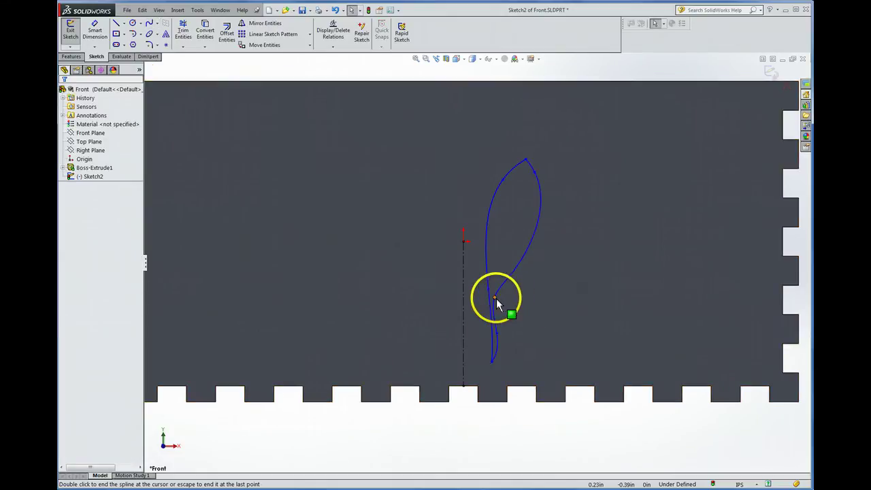
pyautogui.scroll(-3, 503, 301)
pyautogui.moveTo(496, 301); pyautogui.dragTo(492, 360)
pyautogui.press('Escape')
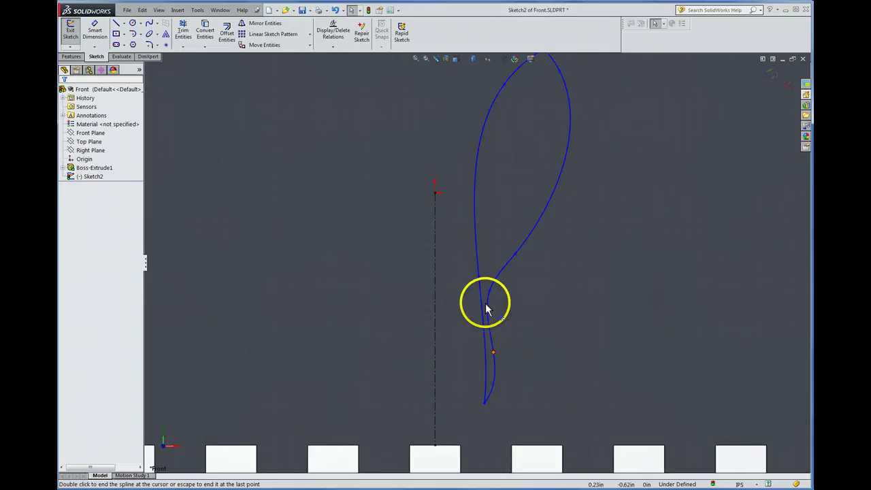
pyautogui.moveTo(490, 292); pyautogui.dragTo(492, 281)
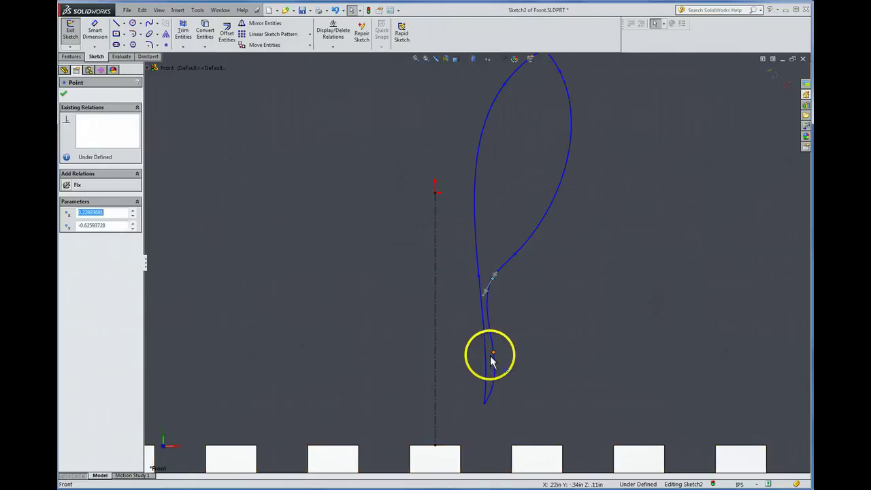
# Move the lower stem point to about X 0.22, Y -0.66 in and adjust its tangent handle to slim the stem.
pyautogui.moveTo(490, 355); pyautogui.dragTo(492, 362)
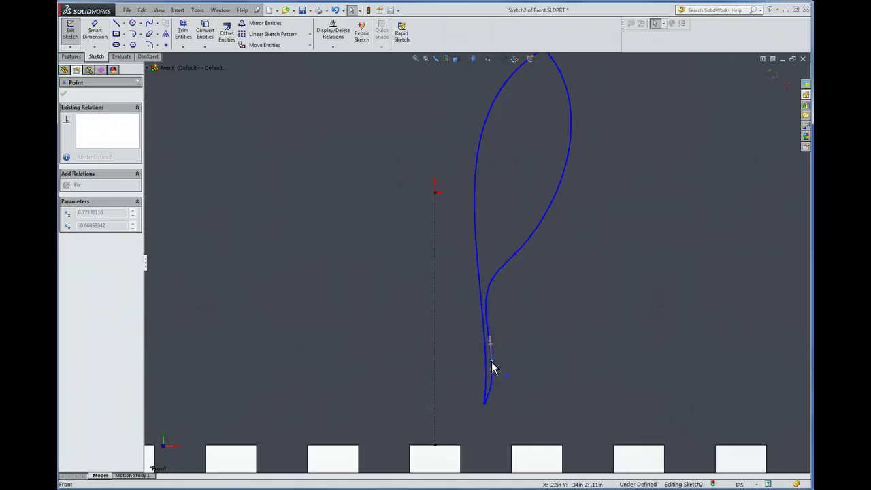
pyautogui.click(491, 362)
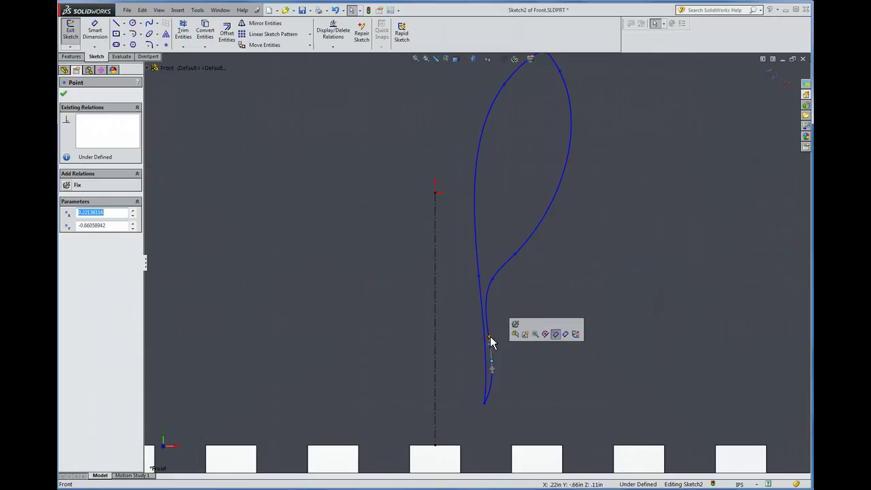
pyautogui.moveTo(490, 336)
pyautogui.mouseDown()
pyautogui.moveTo(499, 352)
pyautogui.moveTo(513, 341)
pyautogui.moveTo(518, 356)
pyautogui.moveTo(481, 336)
pyautogui.moveTo(469, 343)
pyautogui.moveTo(491, 334)
pyautogui.mouseUp()
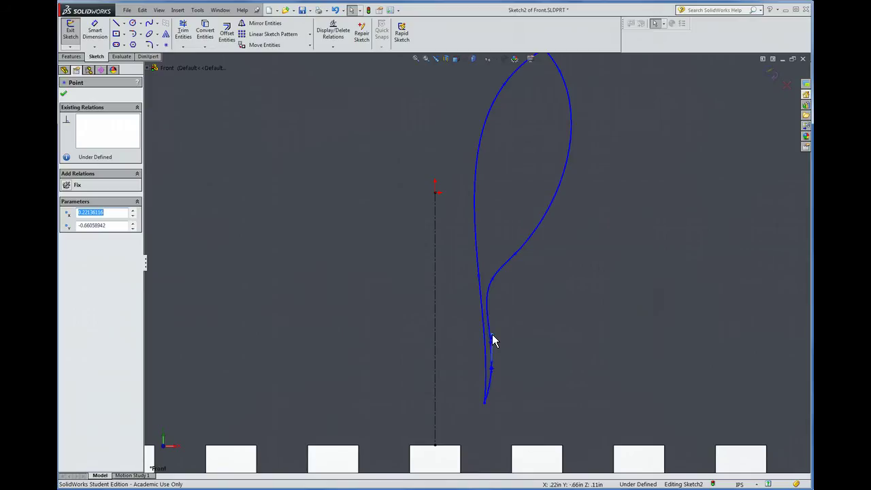
# Adjust the tangent at the top of the stem and move the next point up the outer curve to about X 0.31, Y -0.19 in.
pyautogui.click(496, 252)
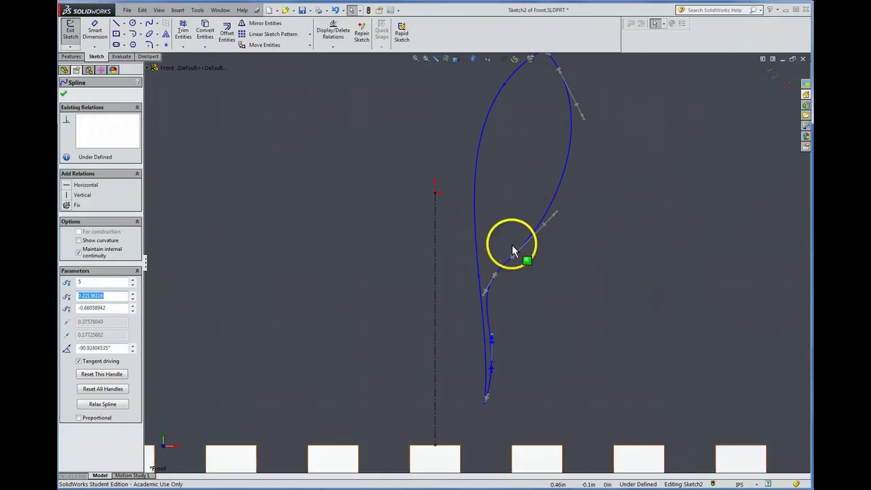
pyautogui.moveTo(535, 237); pyautogui.dragTo(573, 94)
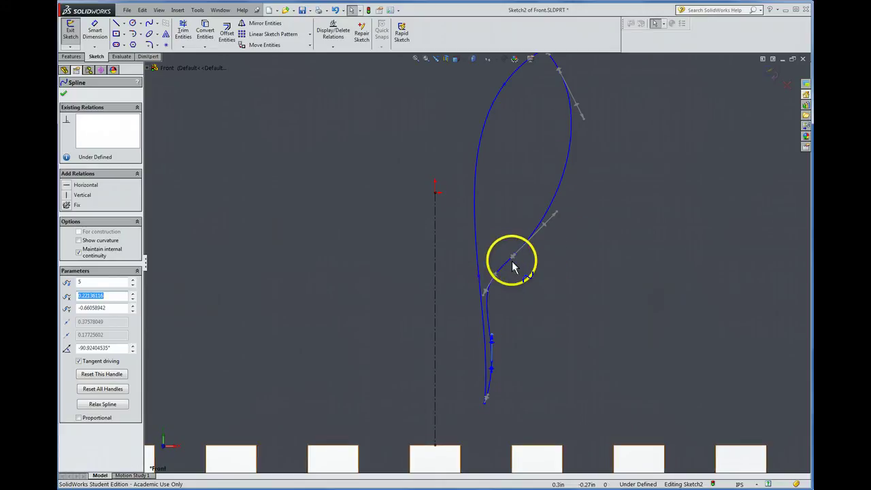
pyautogui.click(496, 277)
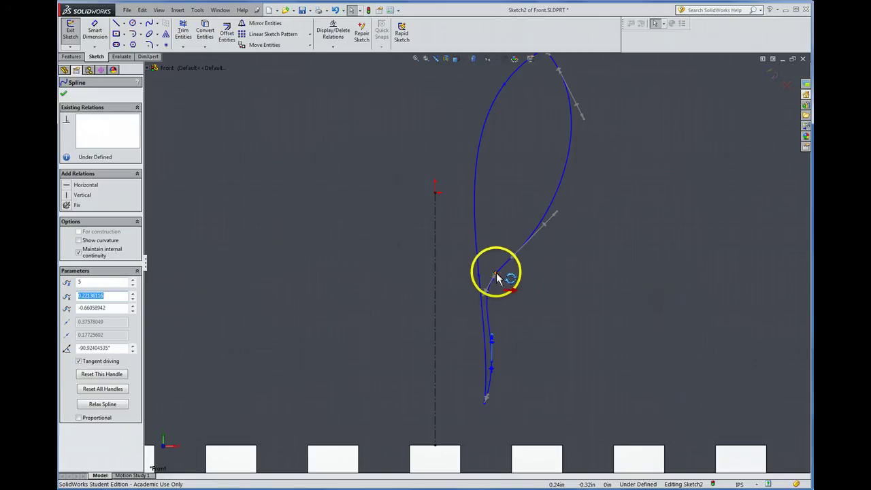
pyautogui.moveTo(496, 275); pyautogui.dragTo(515, 238)
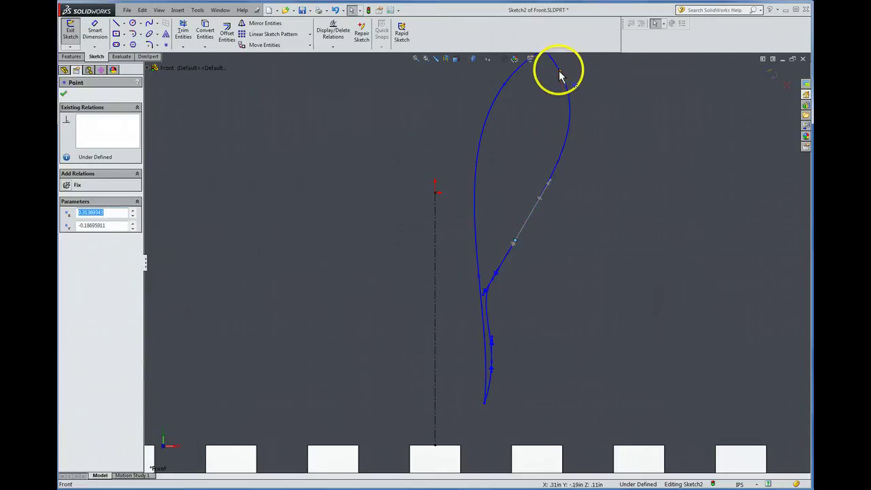
# Move the outer curve's point just below the leaf tip to about X 0.46, Y 0.49 in and adjust its tangent handle.
pyautogui.moveTo(552, 73); pyautogui.dragTo(529, 288)
pyautogui.press('z')
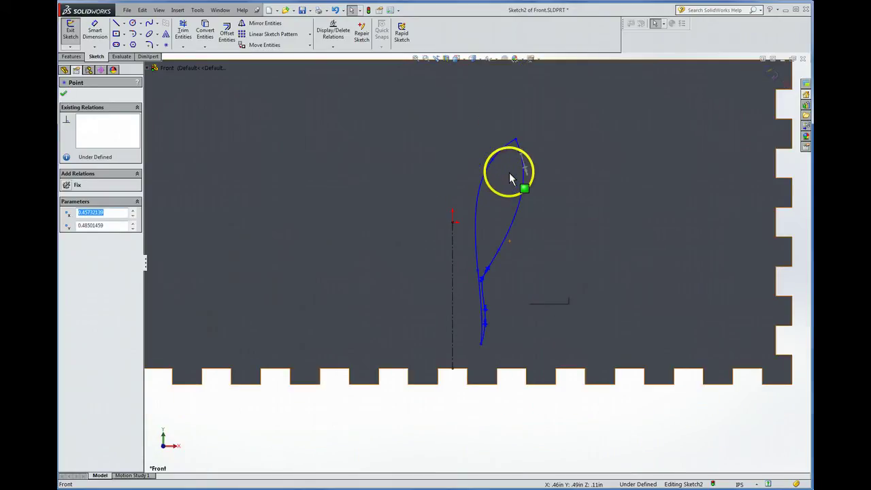
pyautogui.scroll(-5, 509, 173)
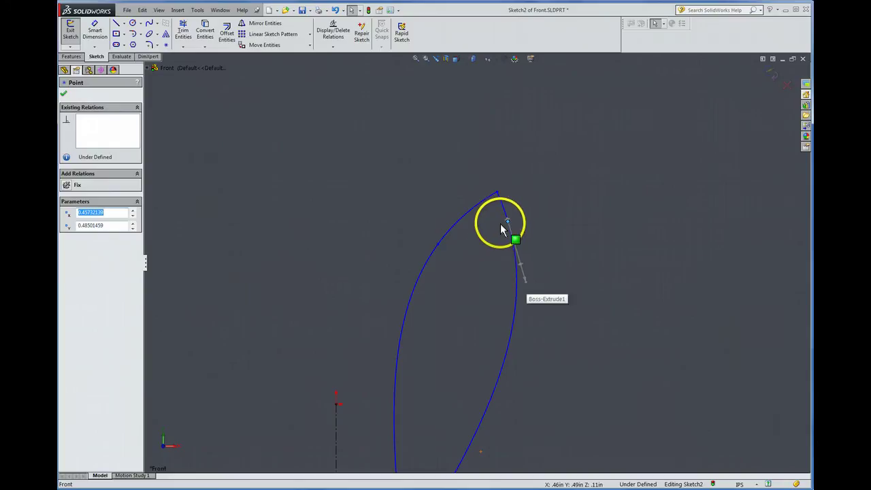
pyautogui.moveTo(526, 282)
pyautogui.mouseDown()
pyautogui.moveTo(500, 292)
pyautogui.moveTo(541, 288)
pyautogui.moveTo(497, 285)
pyautogui.moveTo(520, 279)
pyautogui.moveTo(536, 287)
pyautogui.moveTo(510, 291)
pyautogui.moveTo(524, 284)
pyautogui.mouseUp()
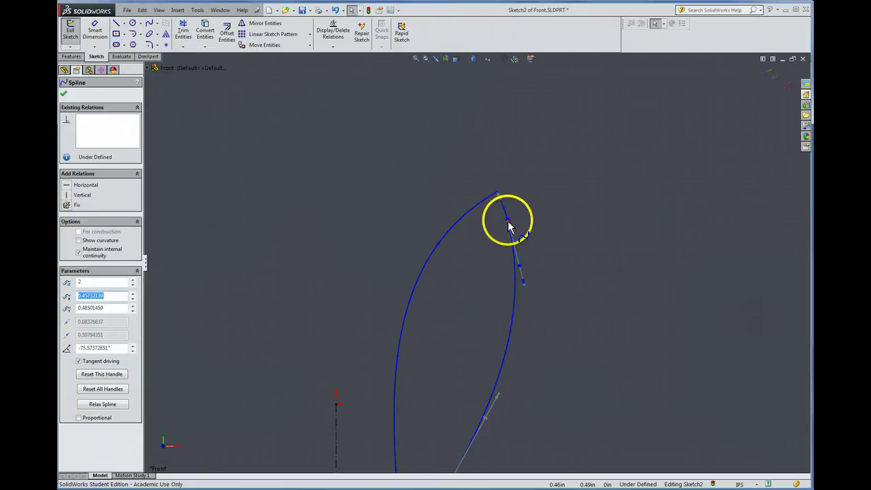
pyautogui.click(508, 223)
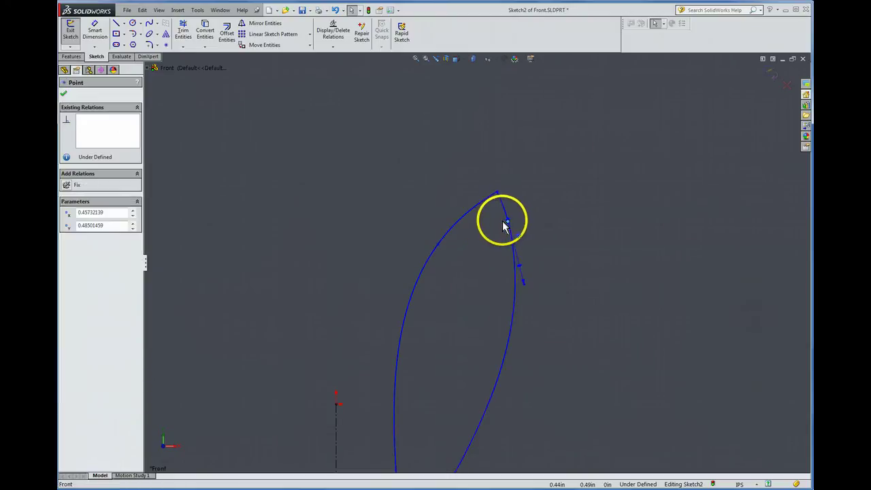
# Examine the leaf outline's shape and its placement relative to the centerline on the whole front panel.
pyautogui.scroll(2, 481, 135)
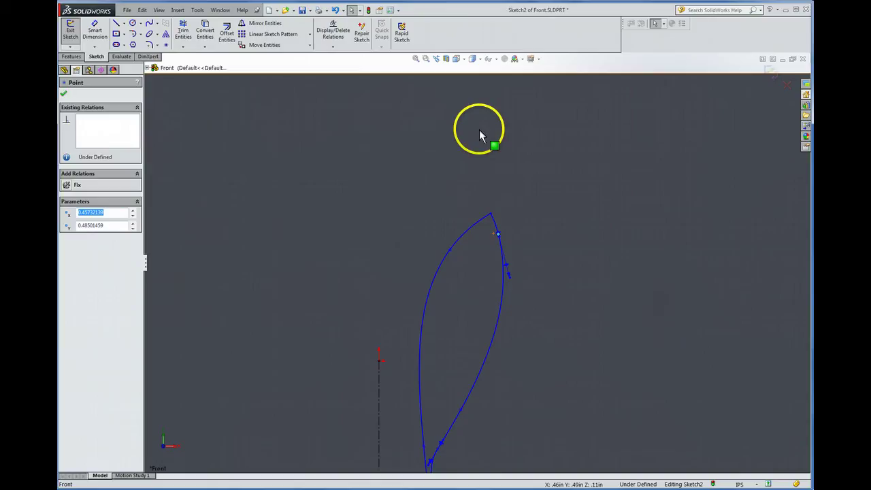
pyautogui.press('z')
pyautogui.press('z')
pyautogui.press('z')
pyautogui.press('z')
pyautogui.press('z')
pyautogui.press('z')
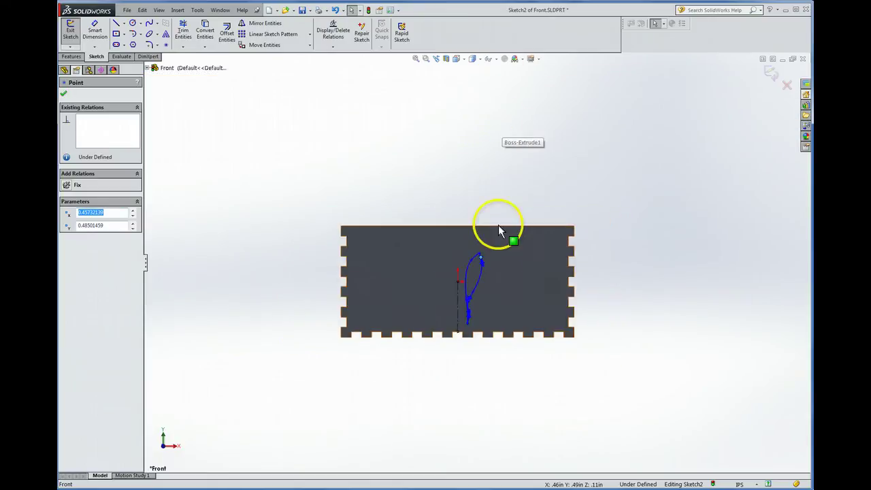
pyautogui.scroll(-4, 469, 304)
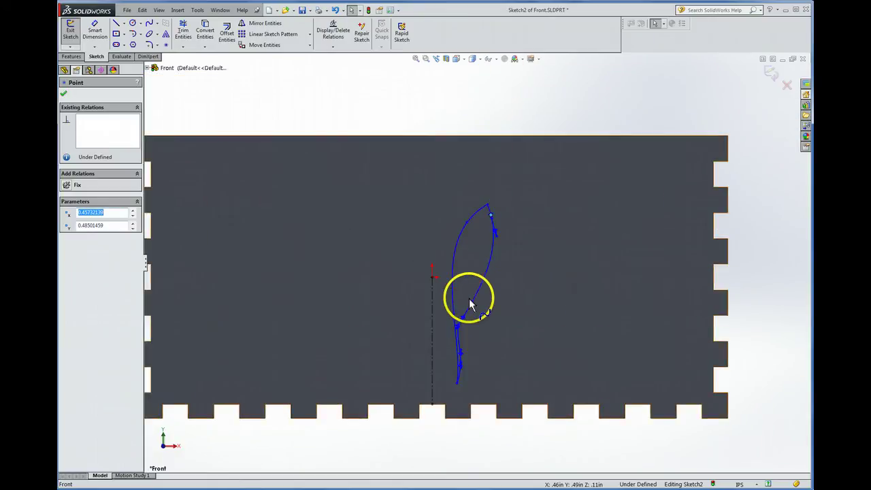
pyautogui.moveTo(466, 240); pyautogui.dragTo(462, 284)
pyautogui.click(462, 229)
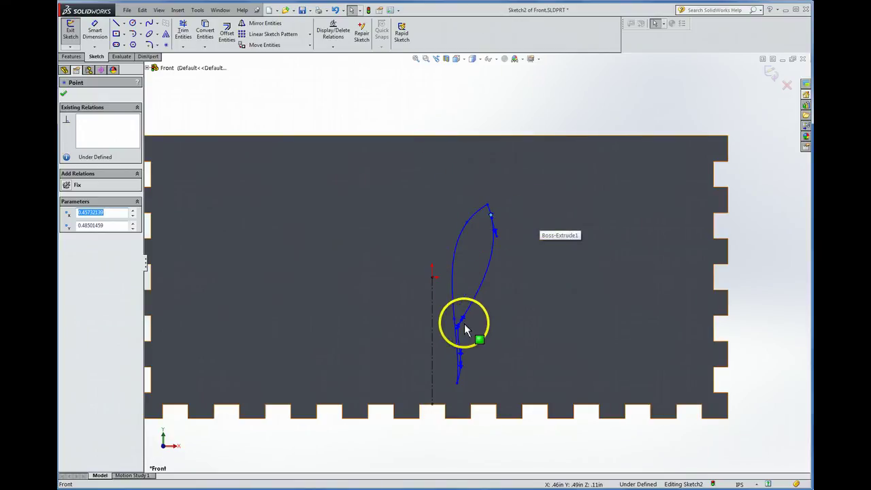
pyautogui.scroll(1, 551, 279)
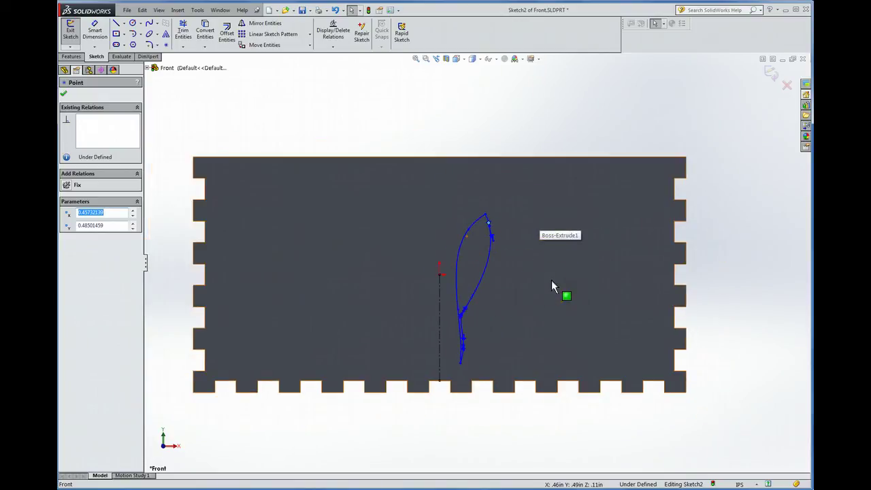
pyautogui.click(466, 250)
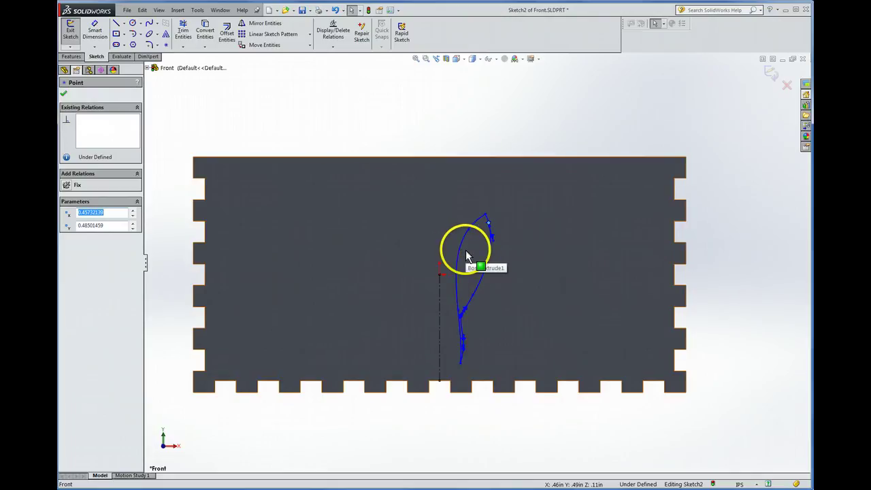
pyautogui.moveTo(468, 244); pyautogui.dragTo(527, 246)
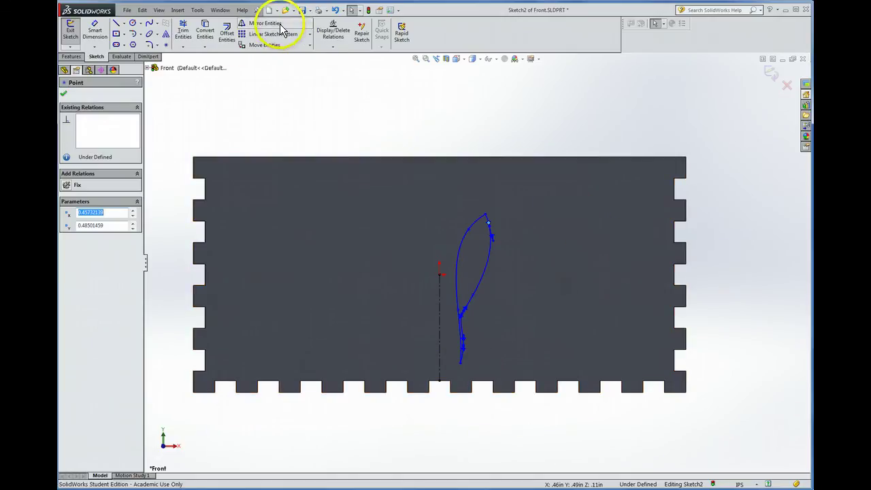
# Set up a circular sketch pattern centred on the centerline's lower endpoint with a 70-degree total angle.
pyautogui.click(310, 34)
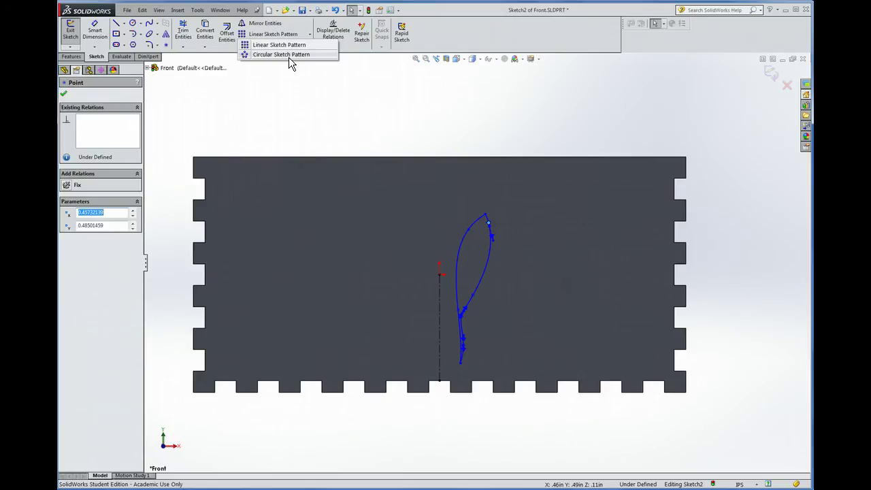
pyautogui.click(288, 57)
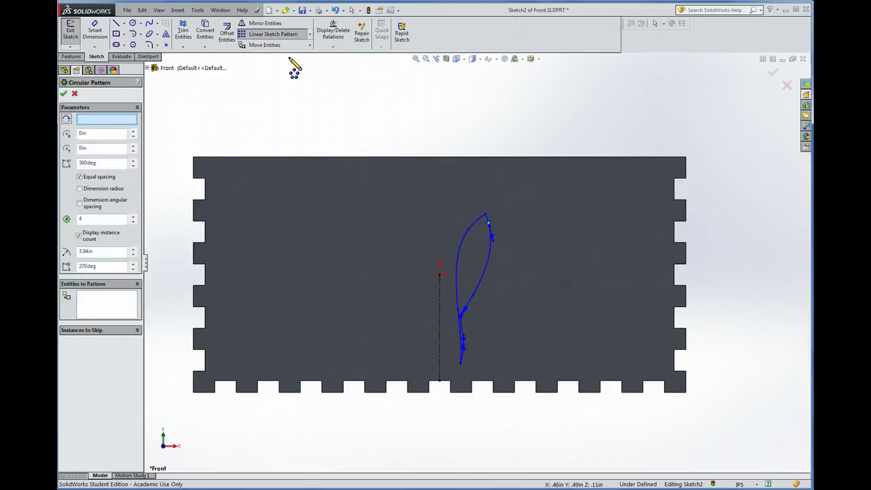
pyautogui.click(88, 123)
pyautogui.click(102, 120)
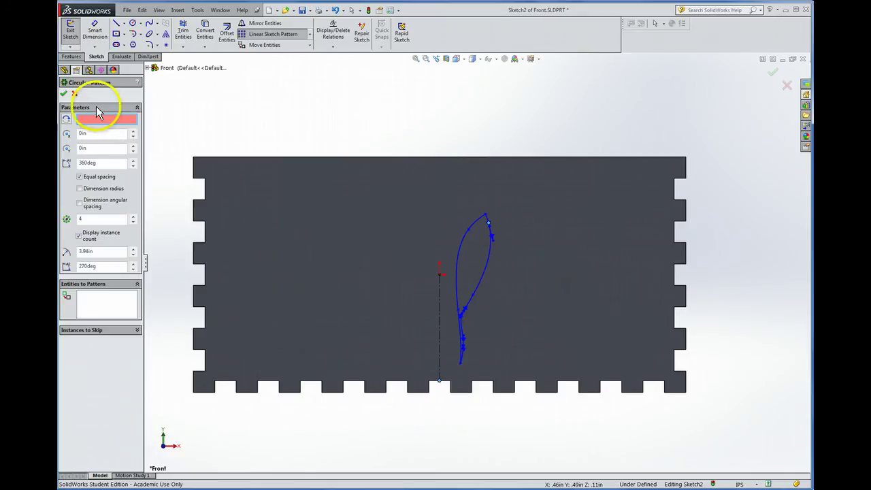
pyautogui.click(439, 381)
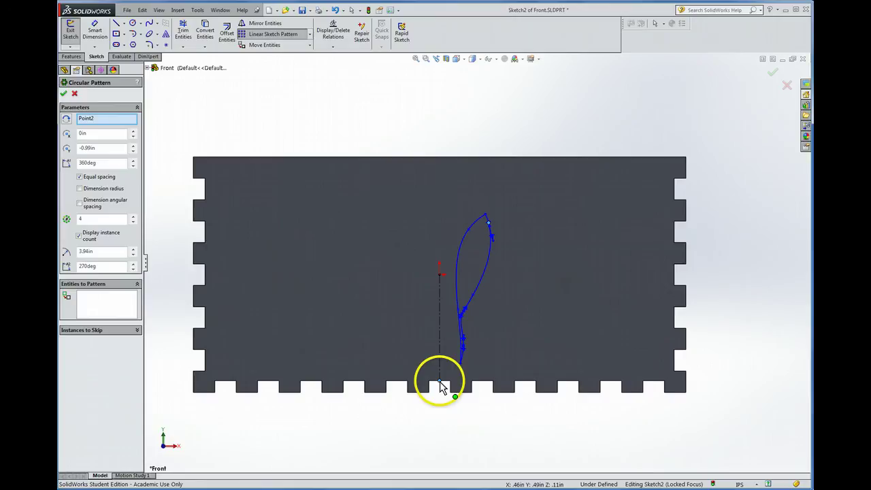
pyautogui.click(68, 123)
pyautogui.click(104, 135)
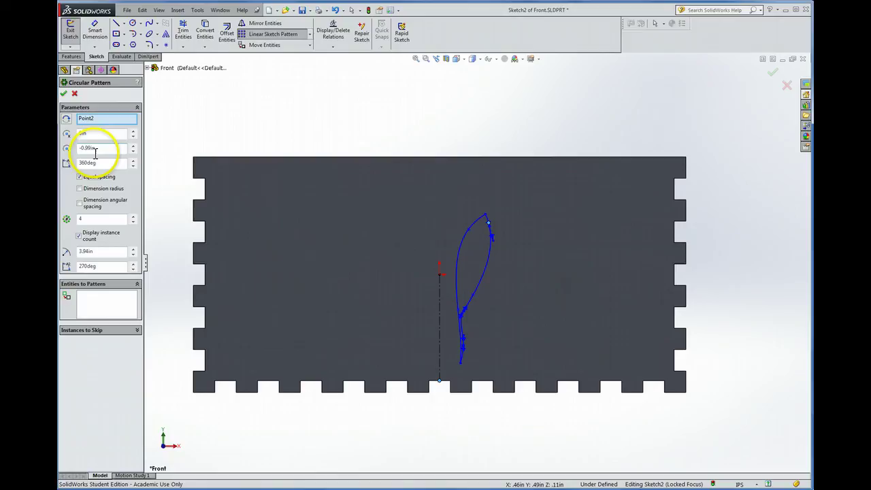
pyautogui.click(100, 163)
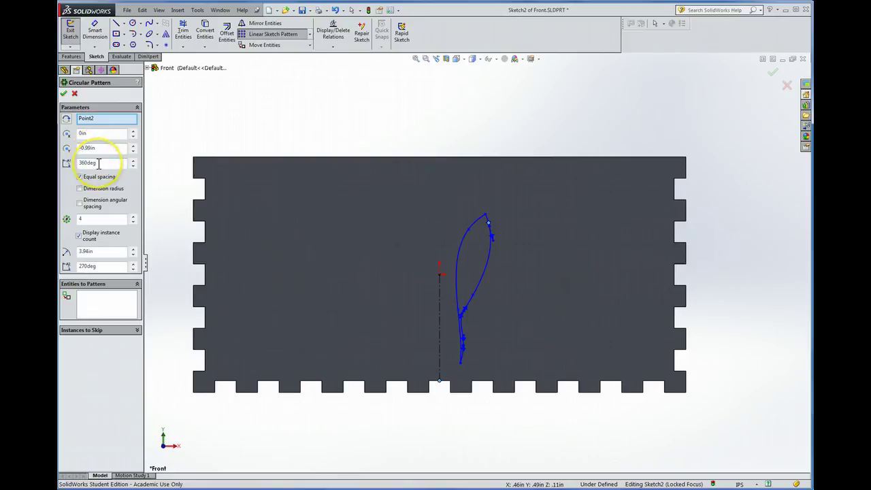
pyautogui.doubleClick(99, 163)
pyautogui.write('70deg')
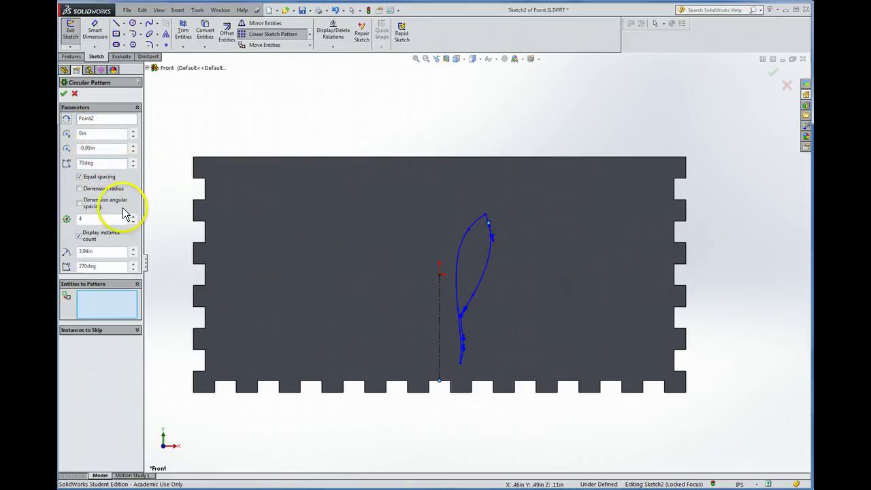
# Pattern both leaf splines as four instances, trying a 65-degree total angle before creating the pattern over 60 degrees.
pyautogui.click(105, 299)
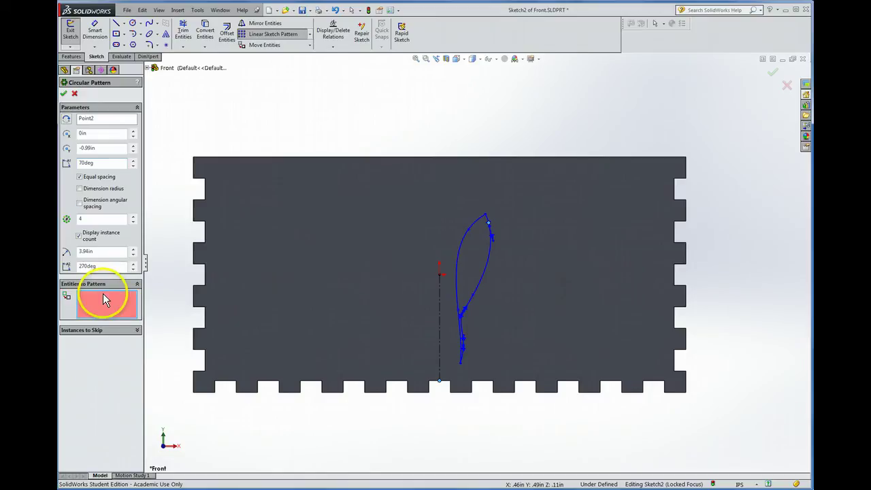
pyautogui.click(483, 263)
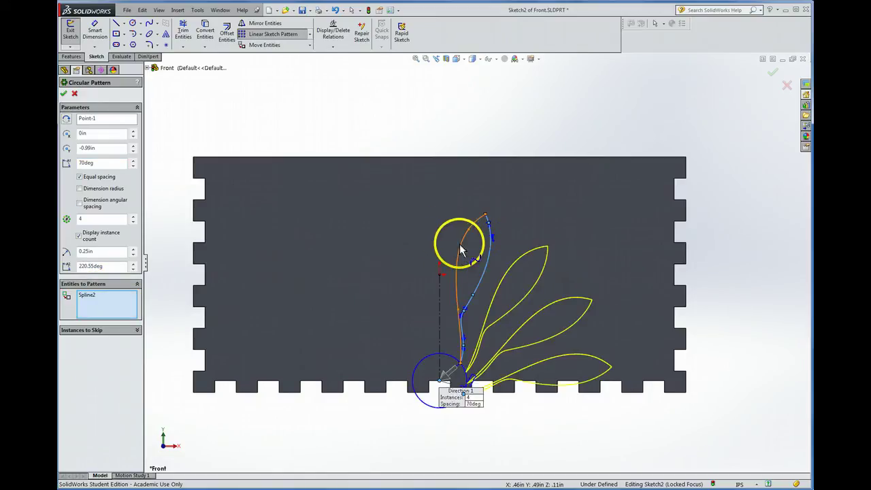
pyautogui.click(461, 245)
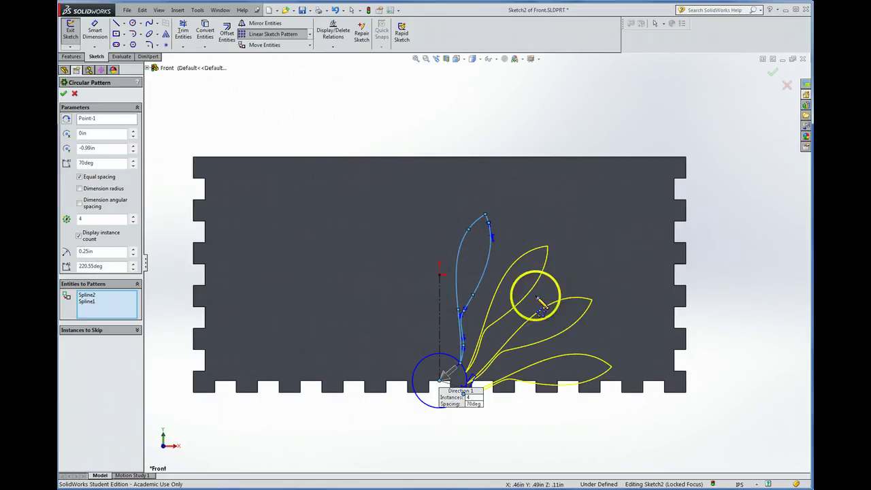
pyautogui.doubleClick(94, 162)
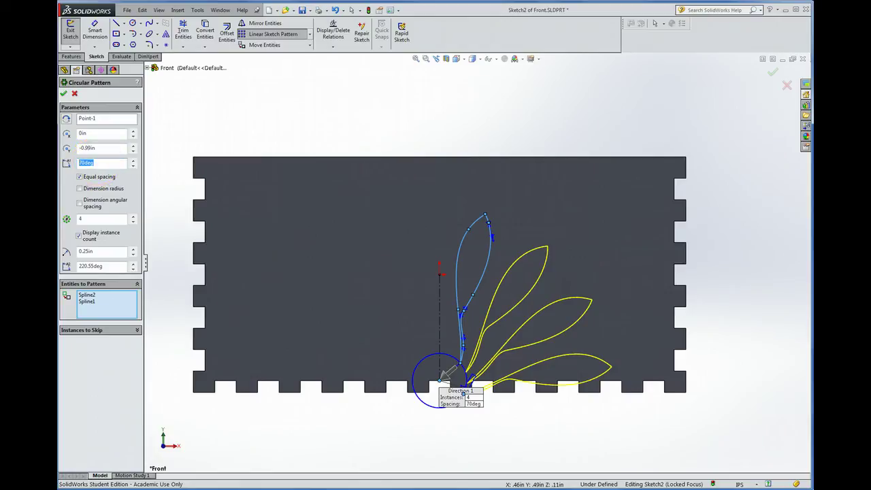
pyautogui.write('65')
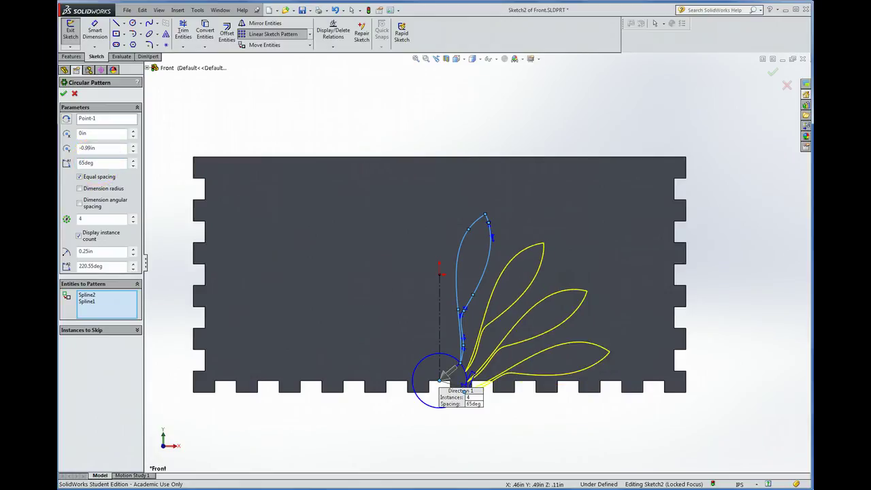
pyautogui.doubleClick(95, 163)
pyautogui.write('60')
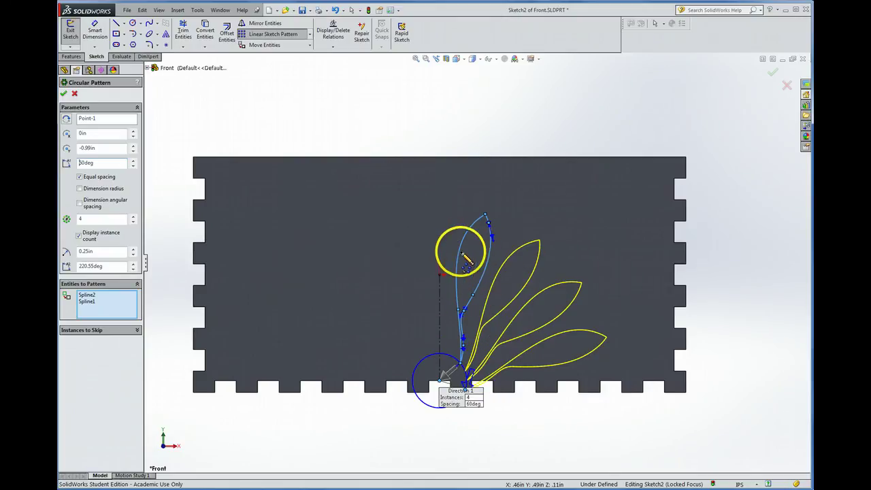
pyautogui.click(64, 96)
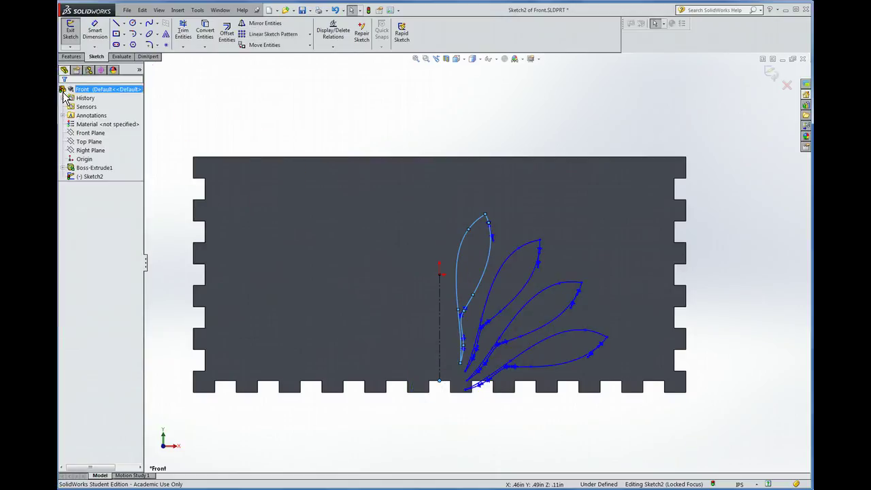
# Select the original leaf's two splines and undo the circular pattern.
pyautogui.click(489, 257)
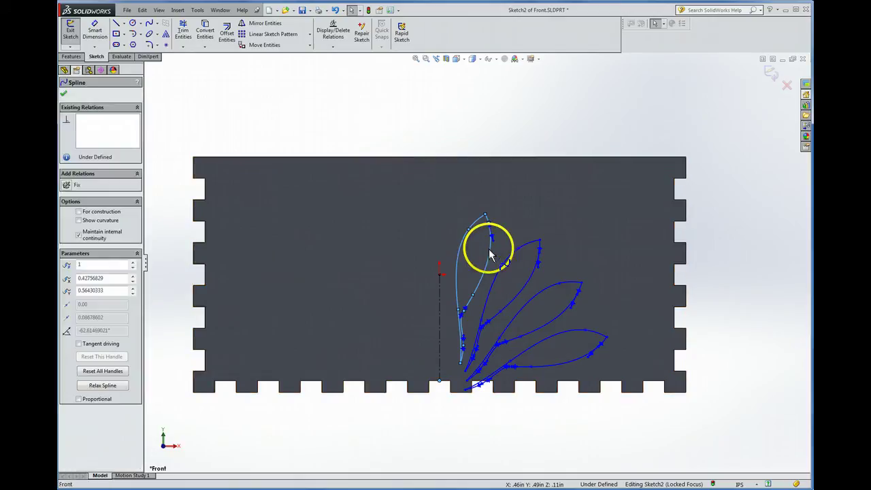
pyautogui.keyDown('ctrl'); pyautogui.click(460, 251); pyautogui.keyUp('ctrl')
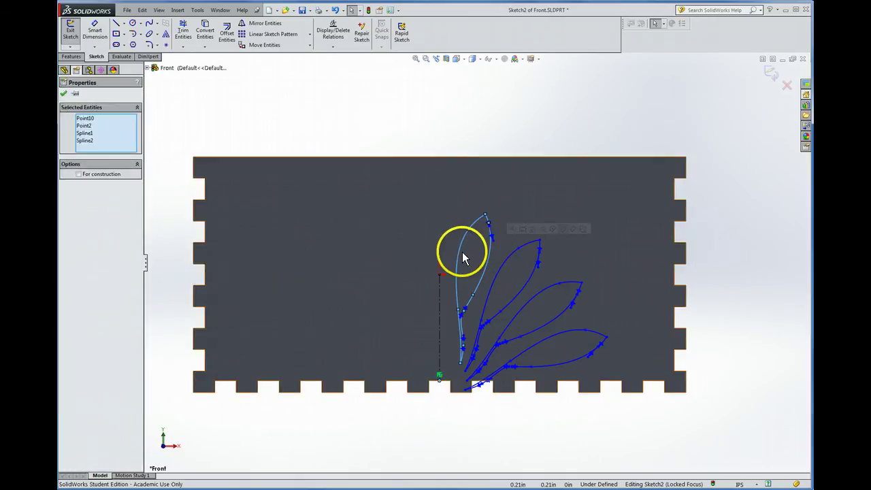
pyautogui.click(470, 256)
pyautogui.press('Escape')
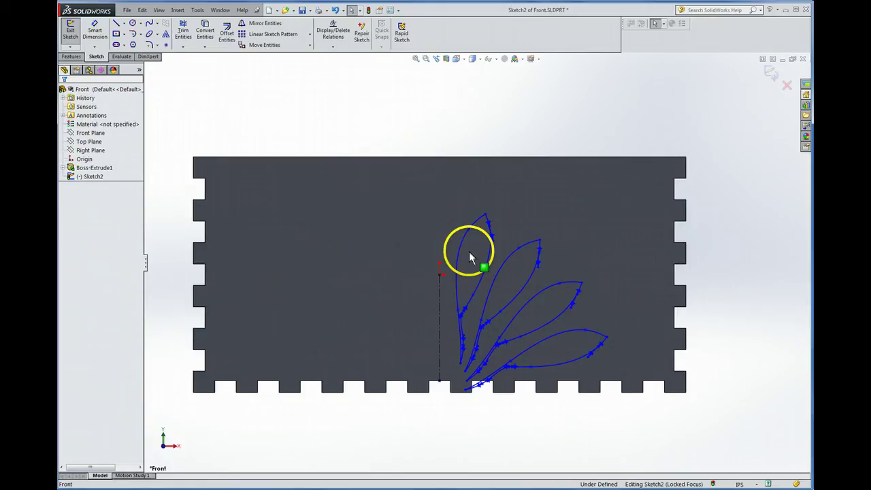
pyautogui.moveTo(500, 198); pyautogui.dragTo(460, 234)
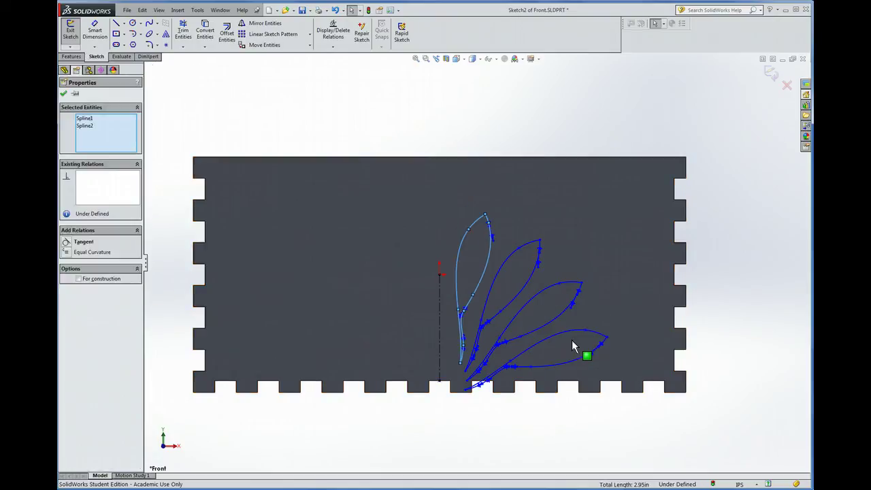
pyautogui.hotkey('ctrl', 'z')
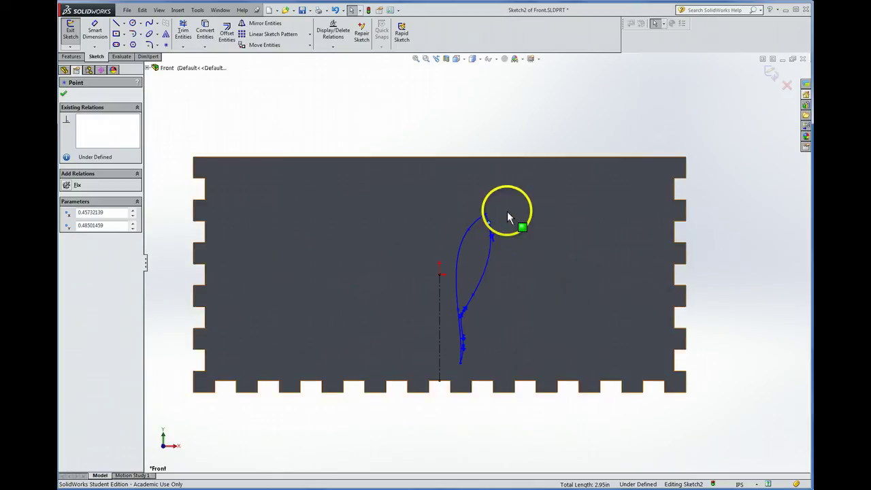
# Move both leaf splines up the panel together, bringing the leaf tip to about X 0.41, Y 0.76 in.
pyautogui.moveTo(501, 209); pyautogui.dragTo(449, 365)
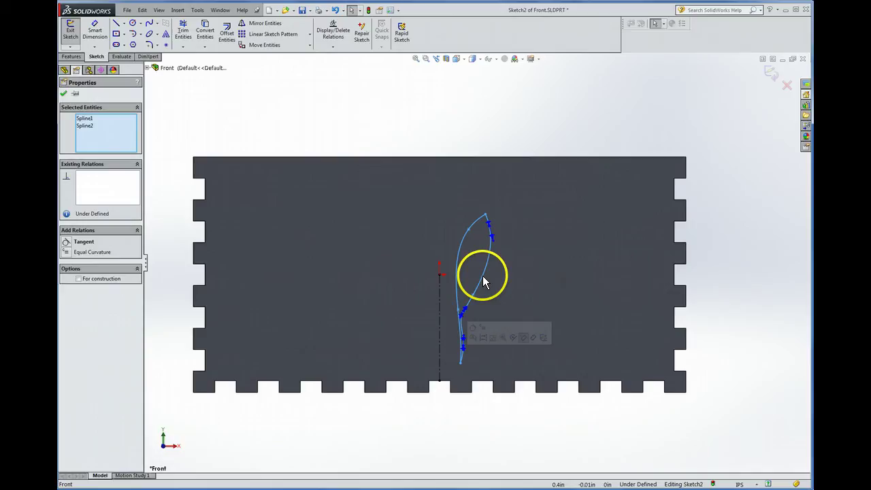
pyautogui.moveTo(484, 281); pyautogui.dragTo(478, 255)
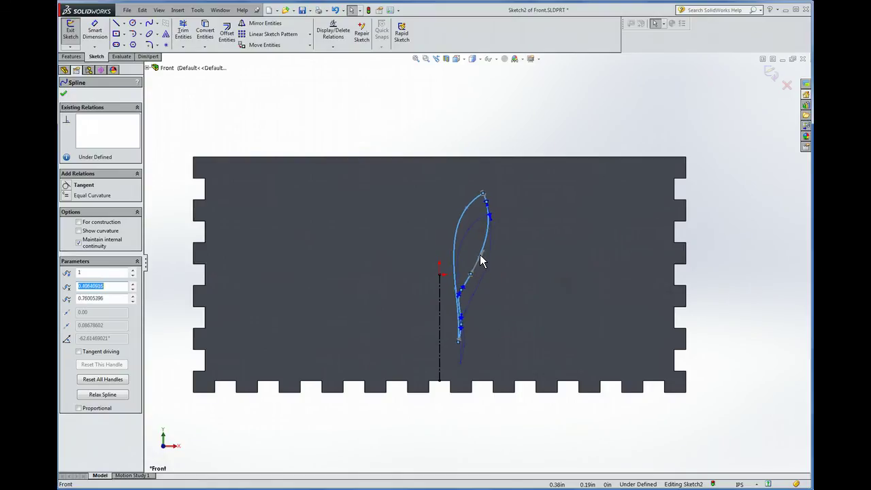
pyautogui.click(532, 242)
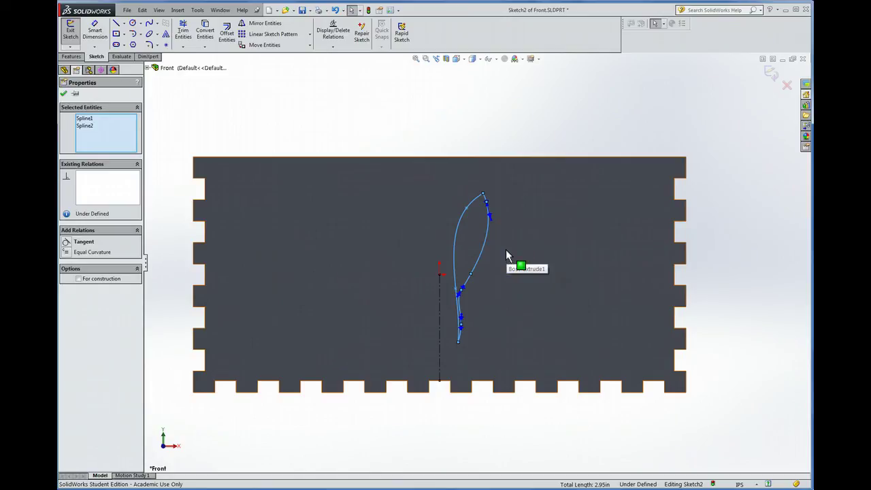
# Rotate both leaf splines by -5 degrees about the stem's lower endpoint.
pyautogui.click(195, 11)
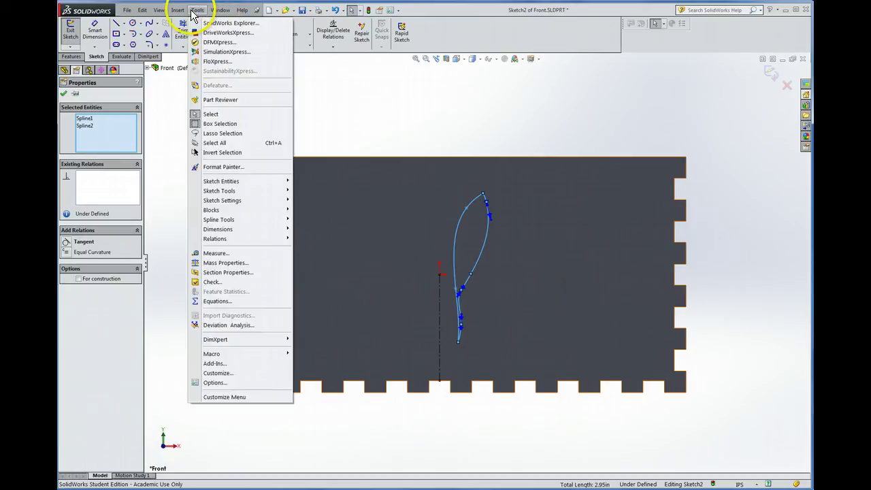
pyautogui.moveTo(211, 191)
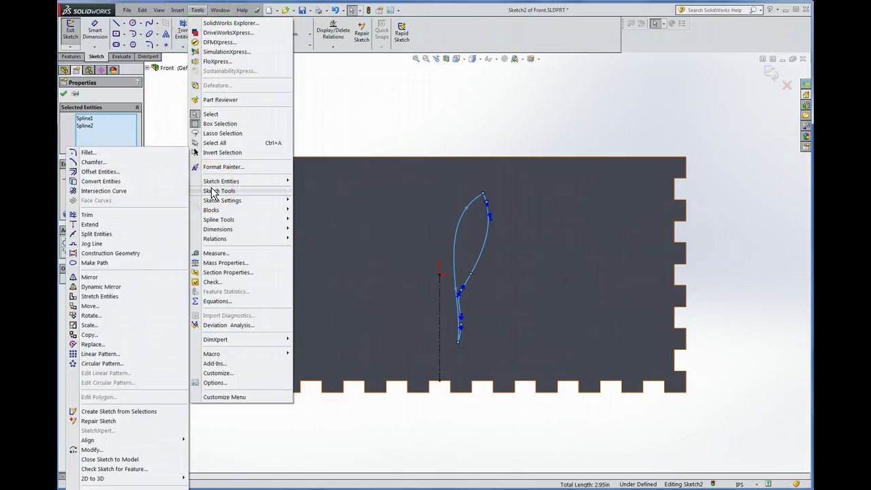
pyautogui.click(102, 316)
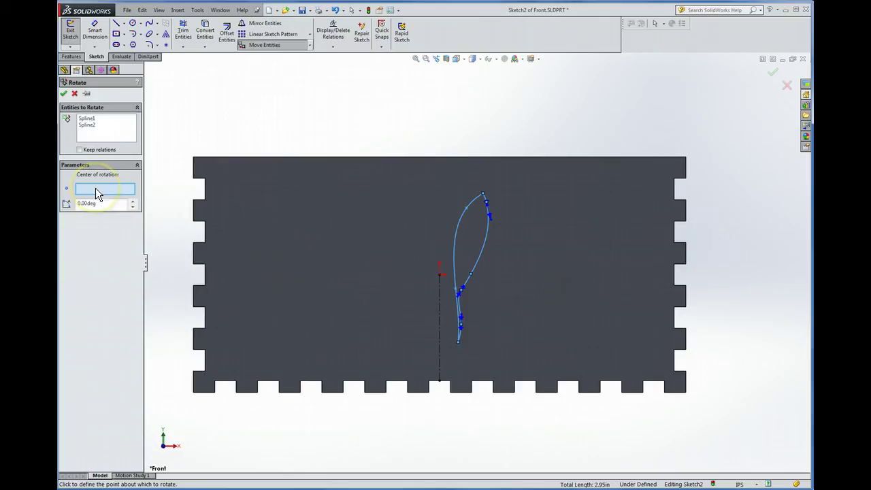
pyautogui.click(460, 343)
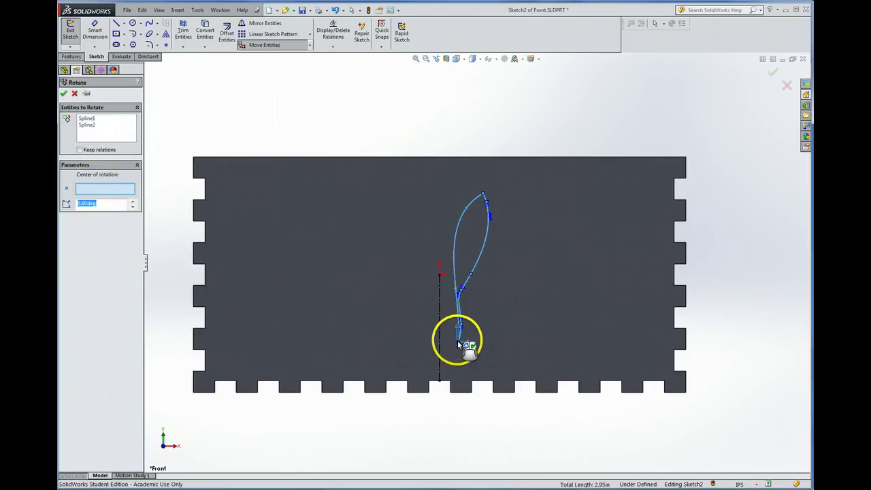
pyautogui.click(102, 203)
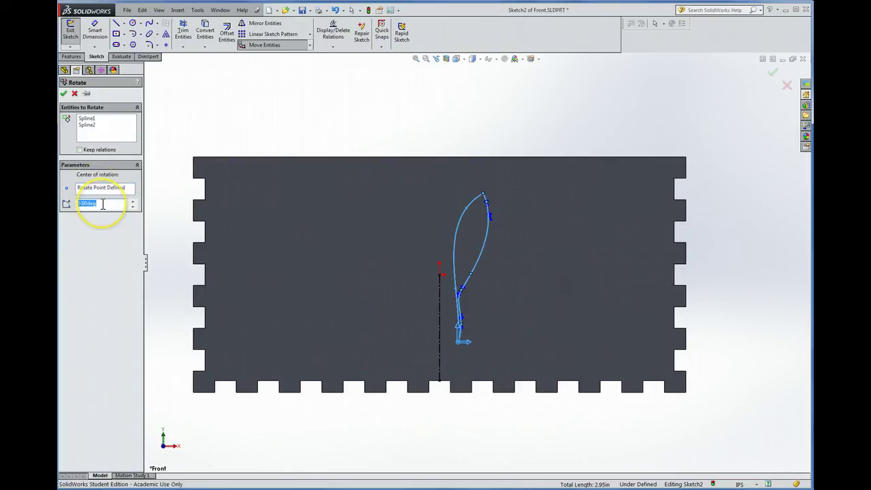
pyautogui.moveTo(77, 204); pyautogui.dragTo(117, 209)
pyautogui.write('-5')
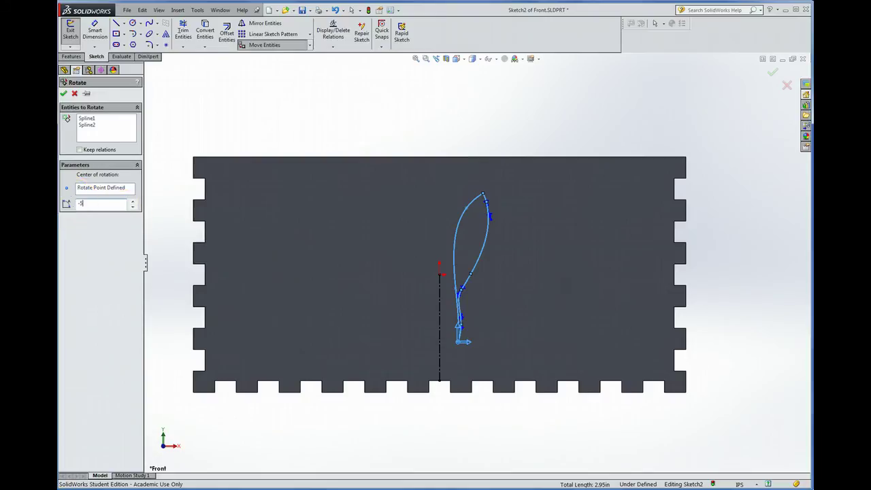
pyautogui.press('Return')
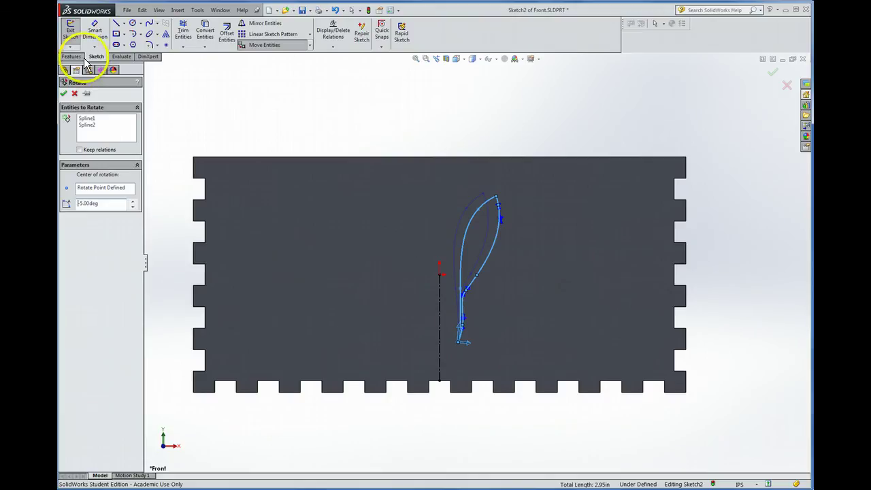
pyautogui.click(63, 94)
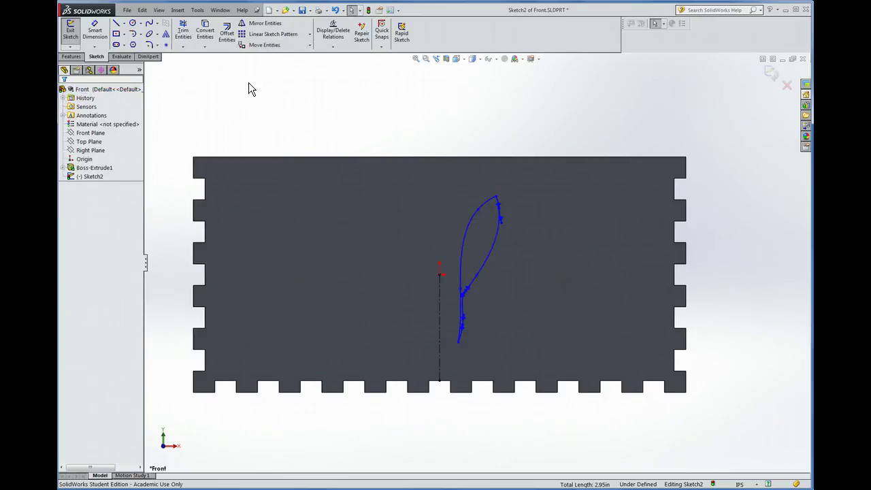
# Finish the sketch and cut the leaf profile into the panel with a Blind extruded cut 0.01 in deep.
pyautogui.click(67, 29)
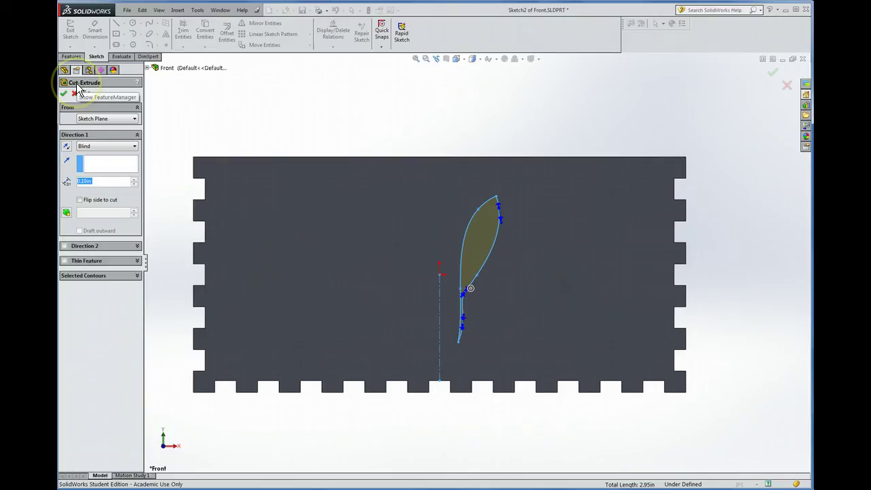
pyautogui.click(93, 146)
pyautogui.click(93, 151)
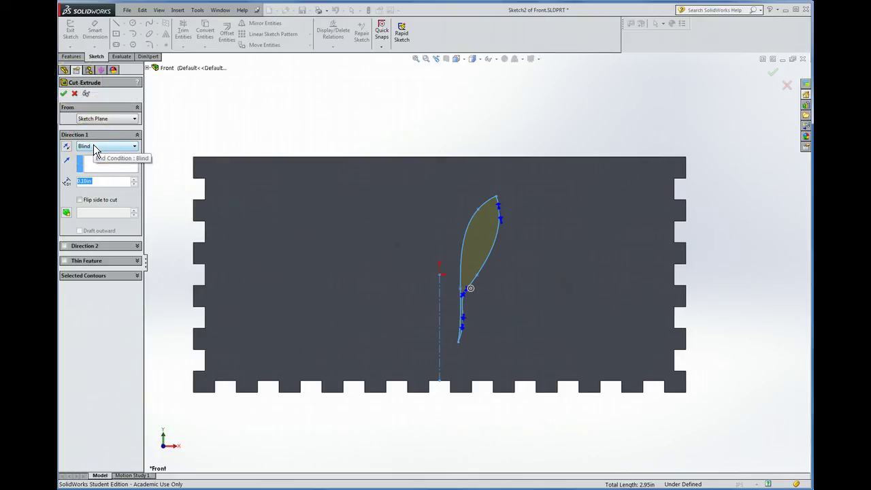
pyautogui.click(93, 145)
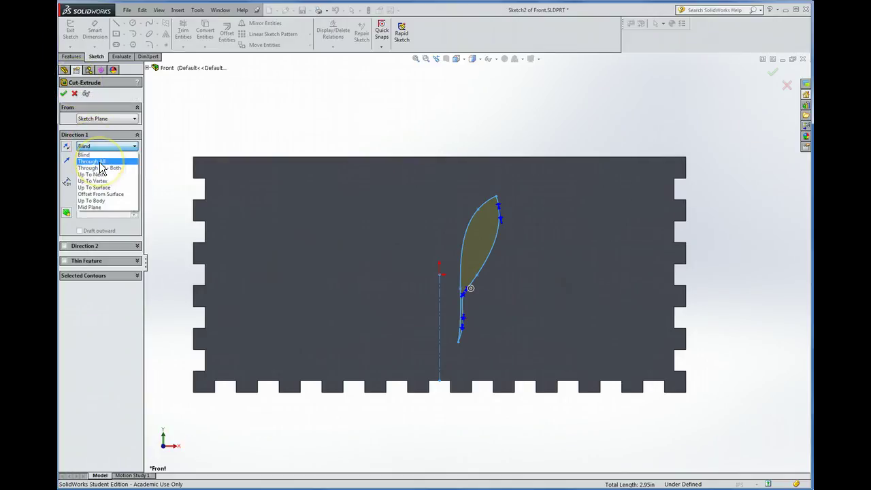
pyautogui.click(99, 162)
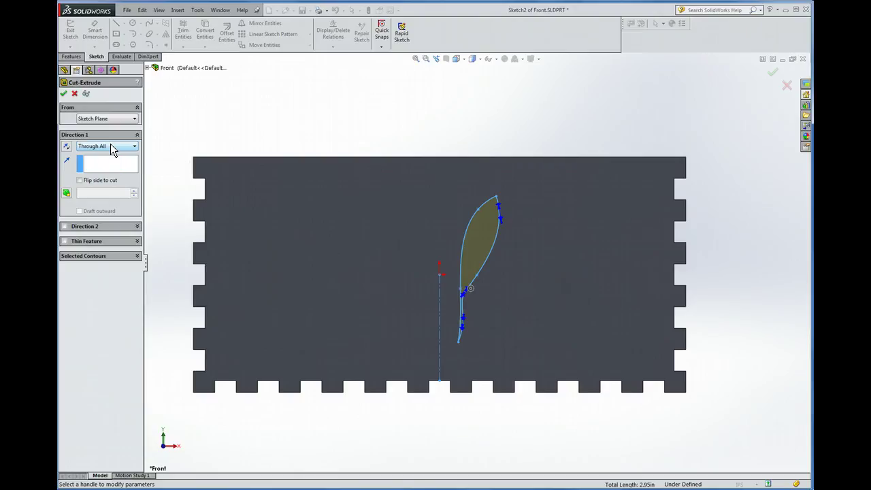
pyautogui.click(110, 145)
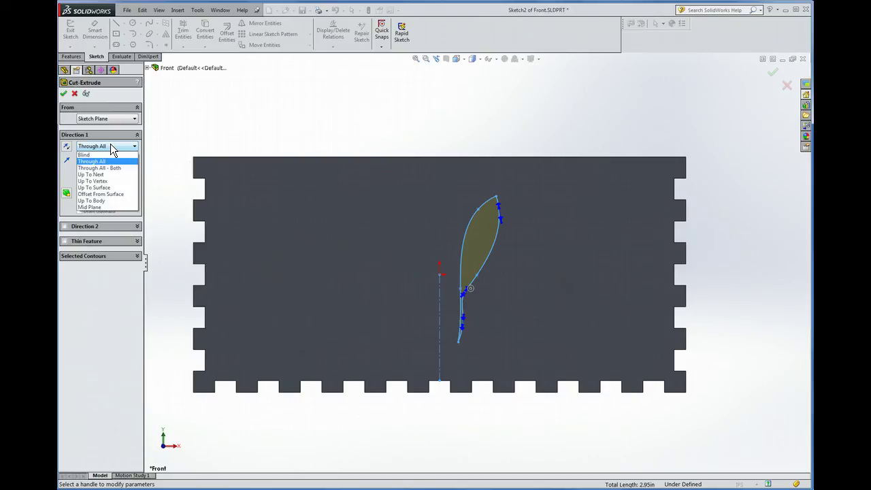
pyautogui.click(103, 155)
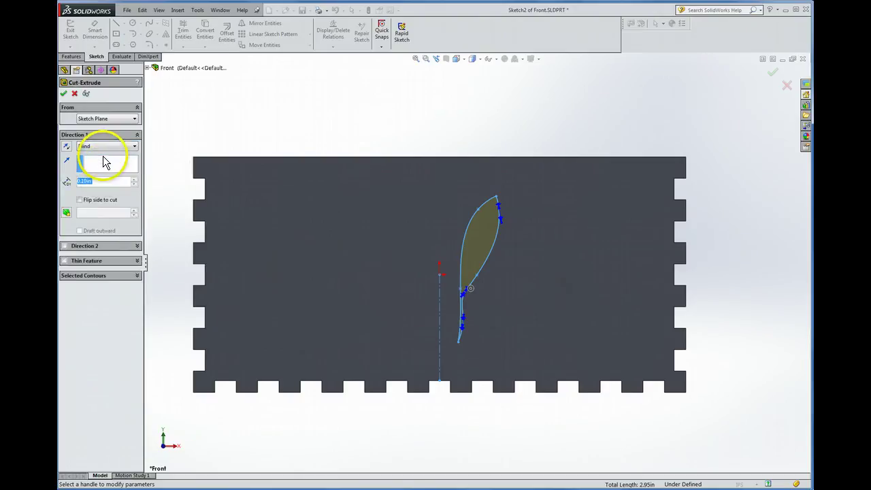
pyautogui.click(97, 180)
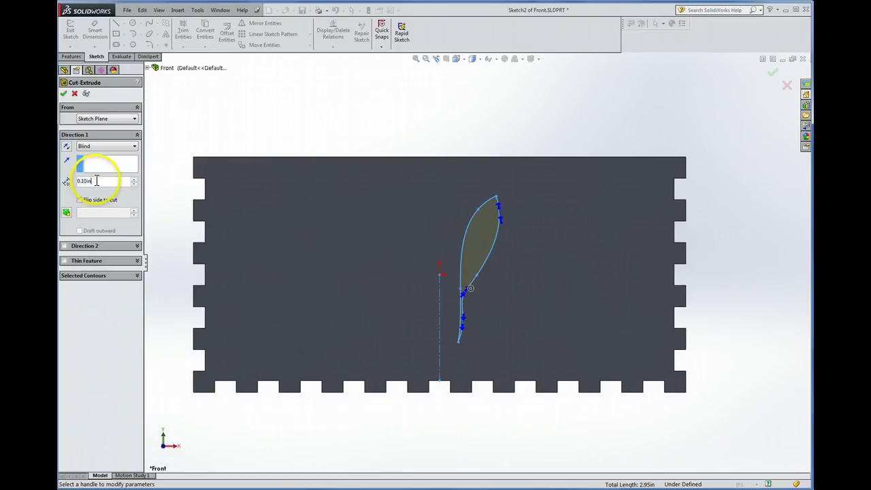
pyautogui.write('0.')
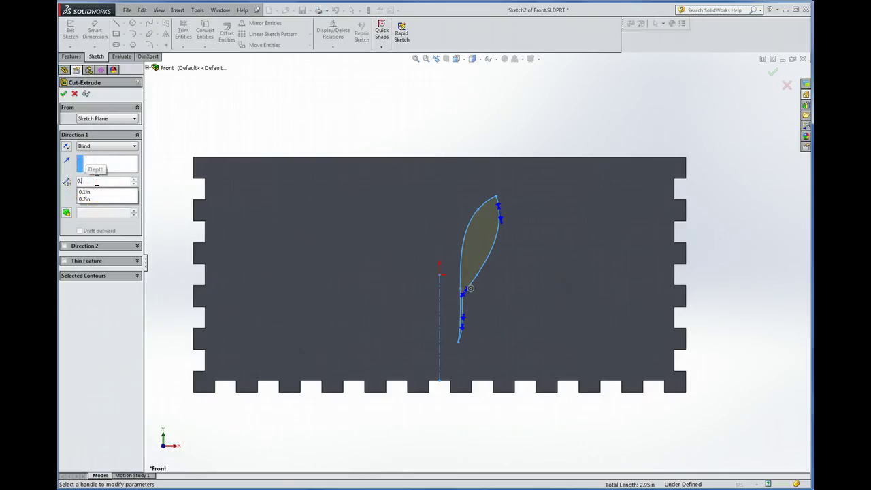
pyautogui.write('01in')
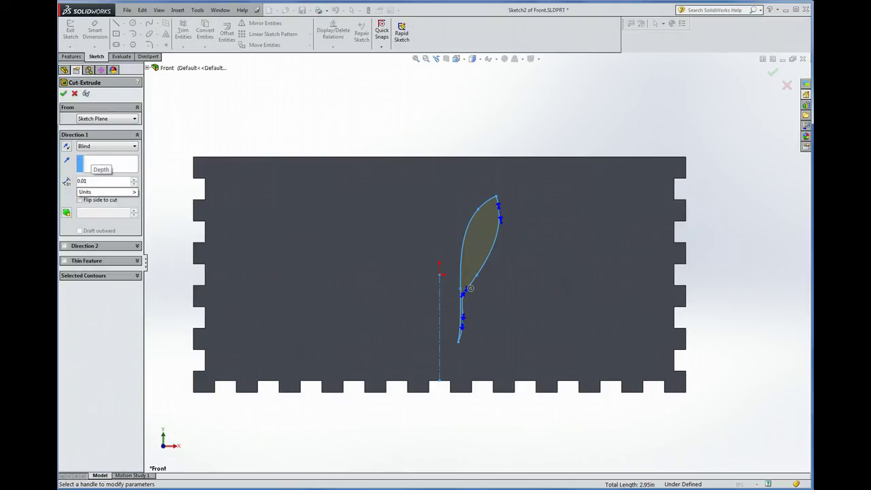
pyautogui.click(64, 93)
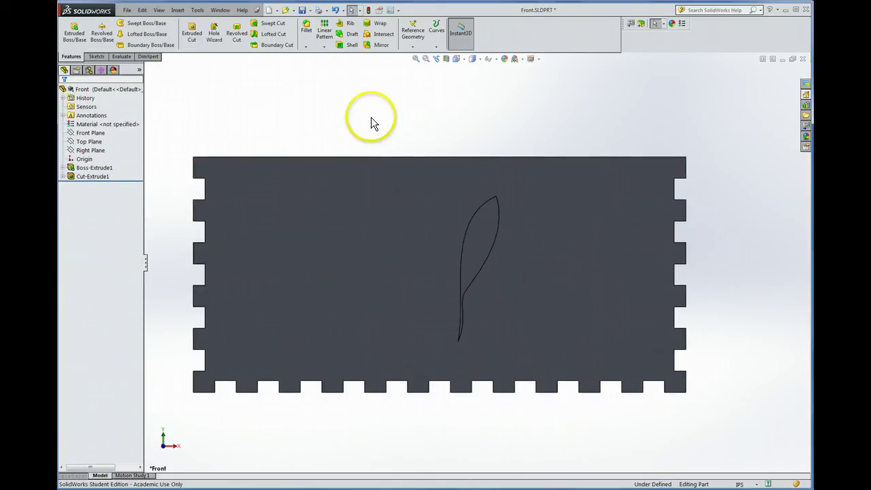
# Examine the depth of the shallow leaf cut up close and at an oblique angle, returning to a near-frontal view.
pyautogui.moveTo(331, 221); pyautogui.dragTo(356, 73, button='middle')
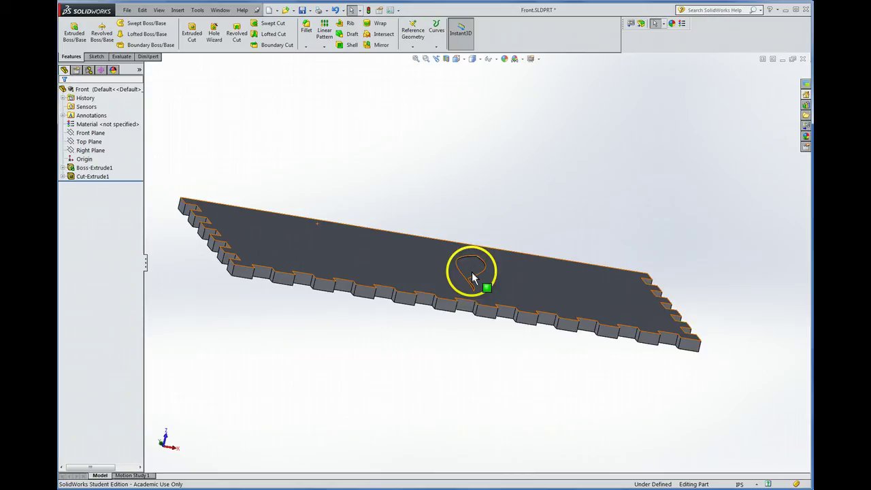
pyautogui.scroll(-8, 471, 267)
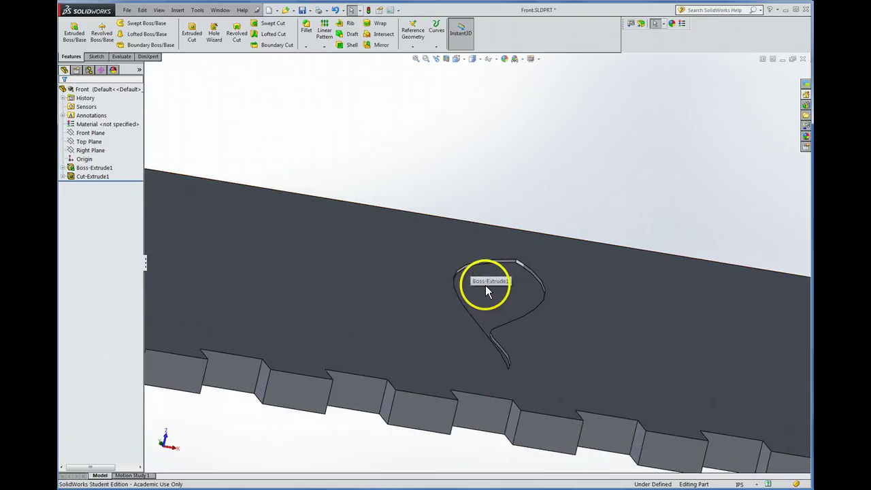
pyautogui.scroll(-3, 485, 285)
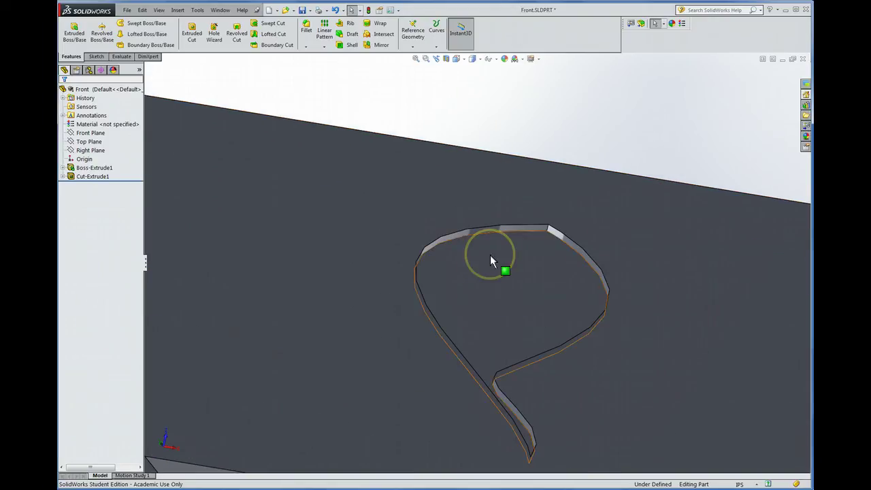
pyautogui.scroll(5, 490, 257)
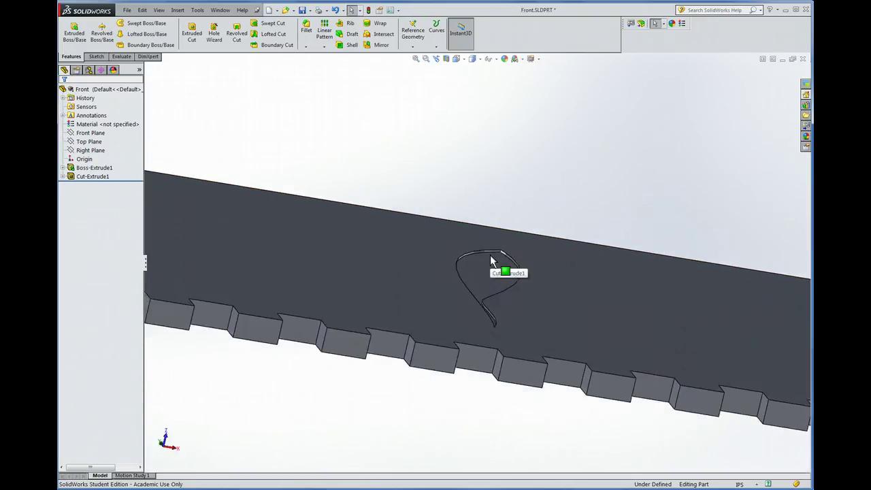
pyautogui.scroll(3, 493, 262)
pyautogui.moveTo(494, 263)
pyautogui.mouseDown()
pyautogui.moveTo(467, 227)
pyautogui.moveTo(513, 246)
pyautogui.mouseUp()
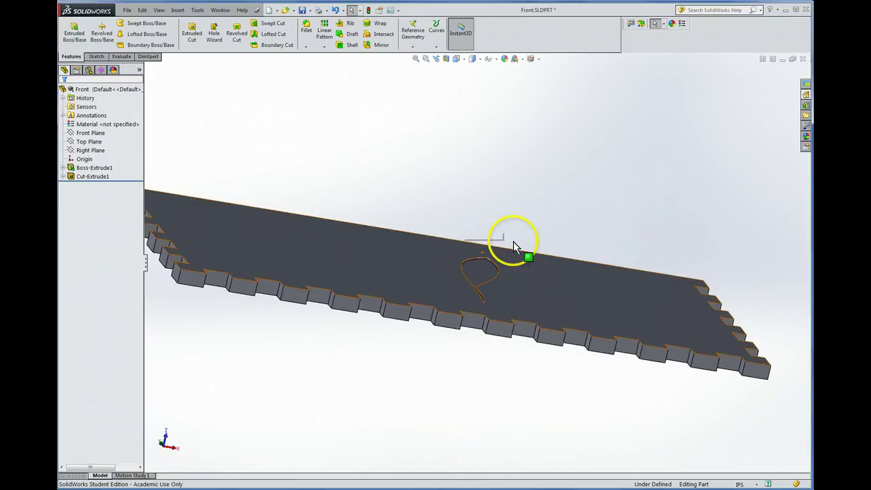
pyautogui.scroll(3, 517, 244)
pyautogui.moveTo(467, 212); pyautogui.dragTo(440, 351, button='middle')
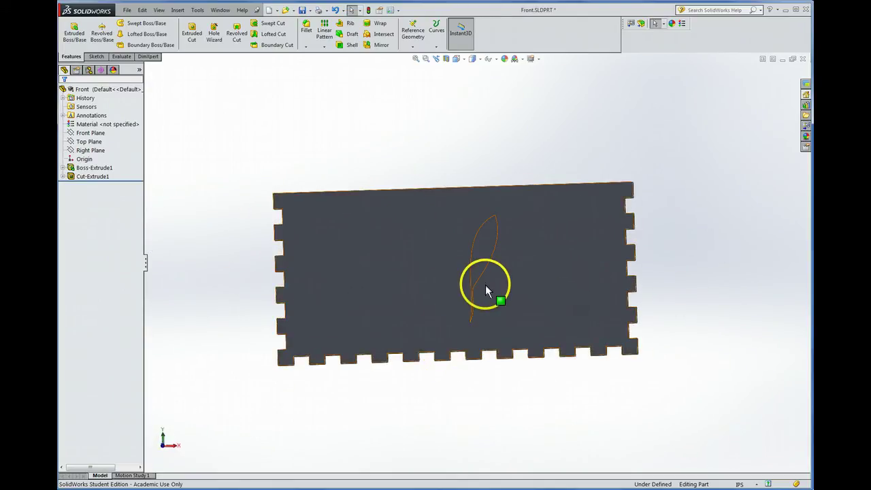
pyautogui.scroll(-4, 483, 274)
# Edit the leaf cut so its end condition is Through All.
pyautogui.click(75, 179)
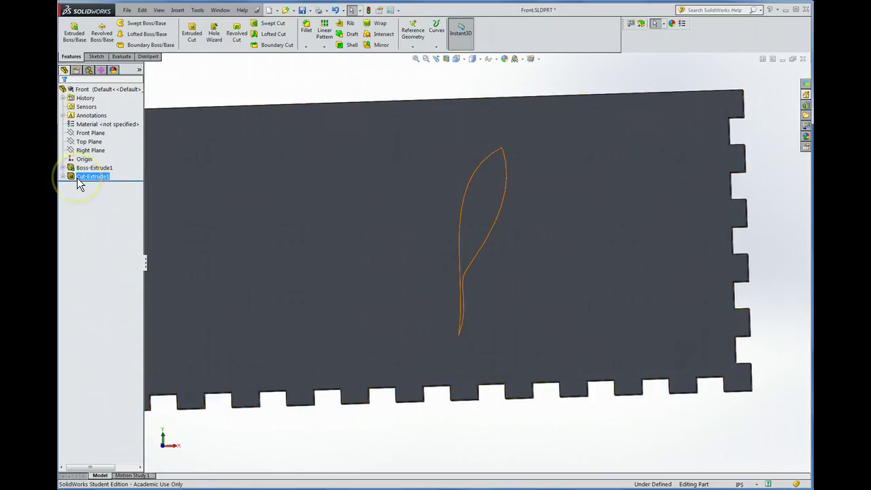
pyautogui.rightClick(79, 181)
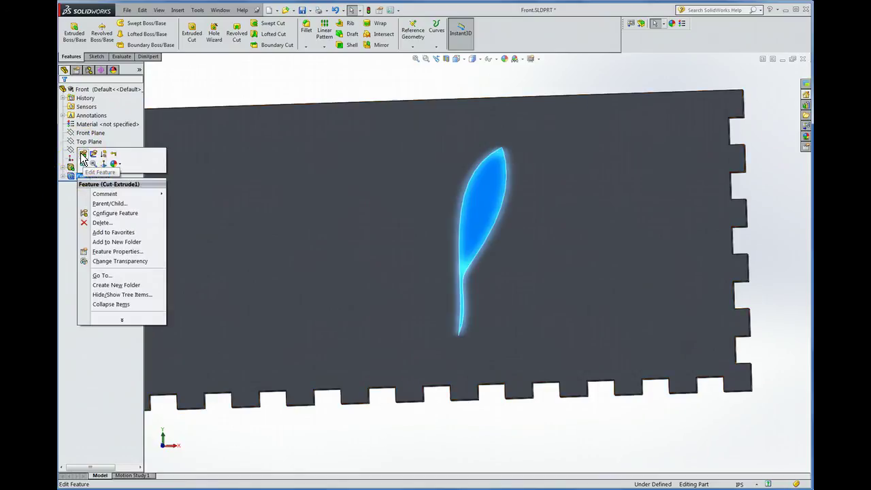
pyautogui.click(82, 155)
pyautogui.click(83, 147)
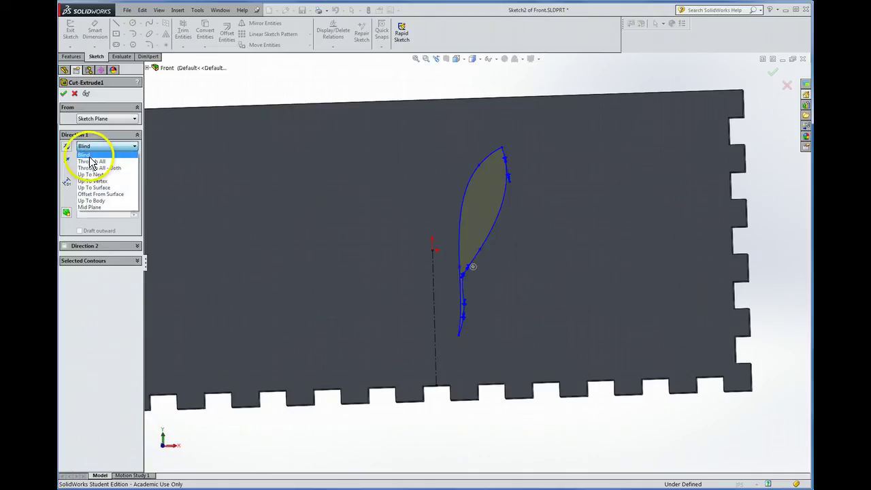
pyautogui.click(92, 161)
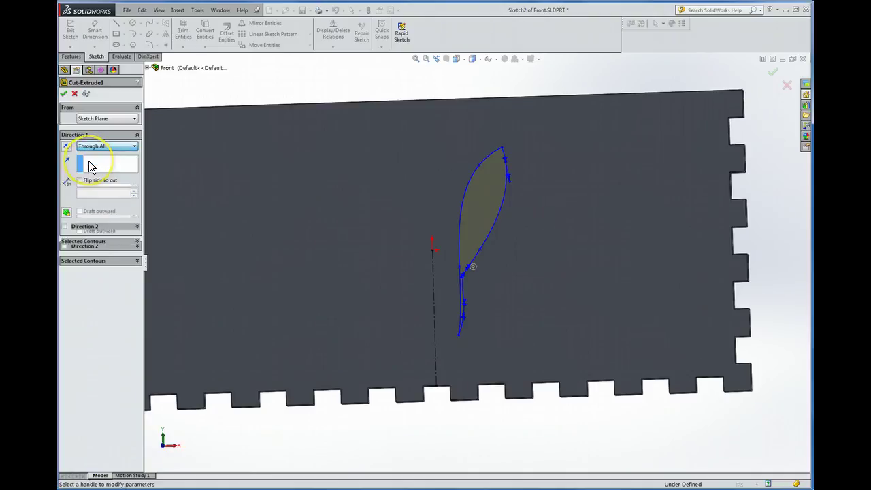
pyautogui.click(64, 94)
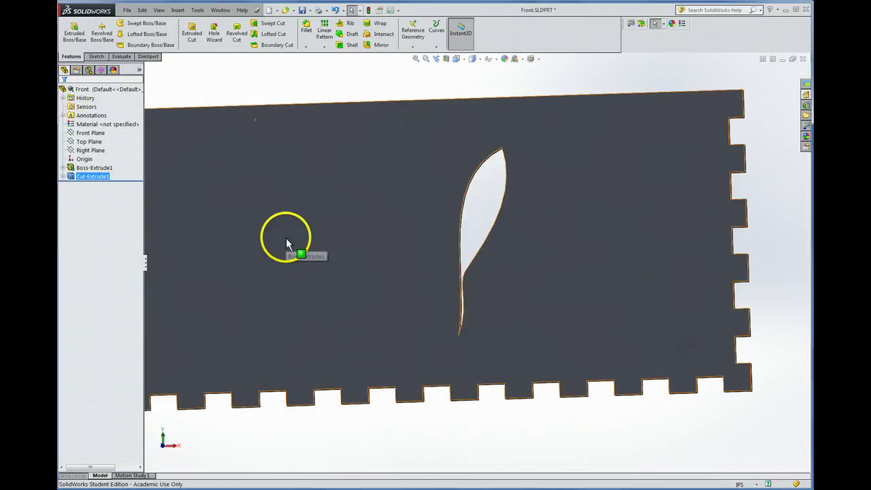
# Start a circular pattern of the leaf cut about the through-thickness edge at the right inner corner of the panel's central bottom notch.
pyautogui.moveTo(286, 237); pyautogui.dragTo(304, 234, button='middle')
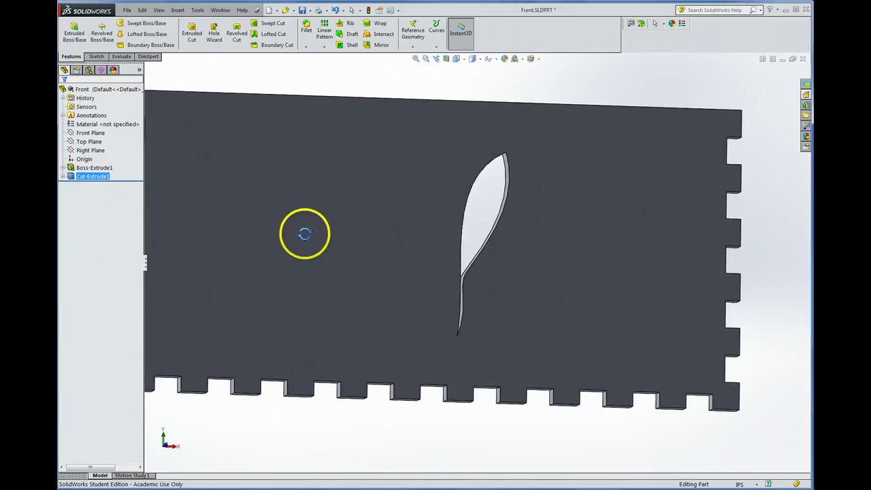
pyautogui.hotkey('ctrl', '1')
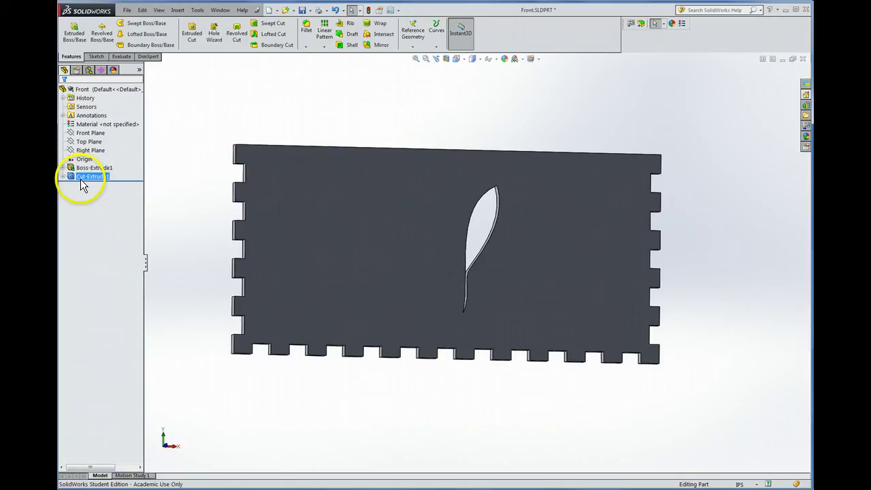
pyautogui.click(325, 47)
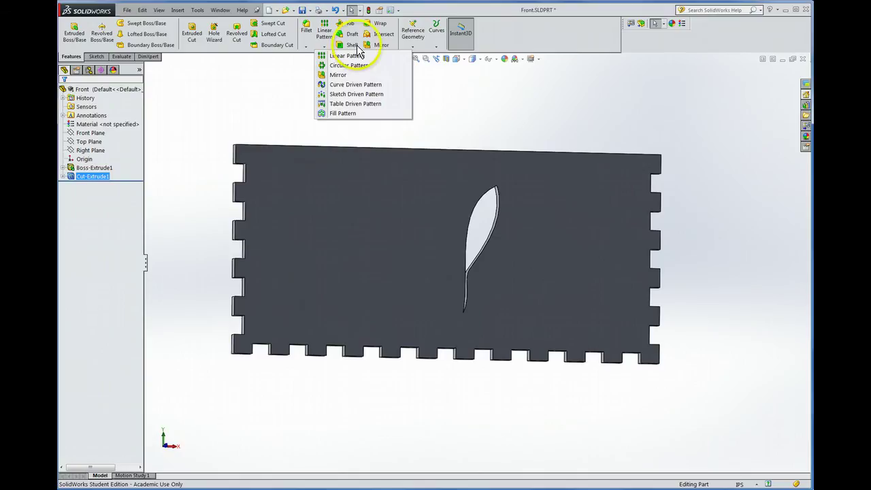
pyautogui.click(324, 45)
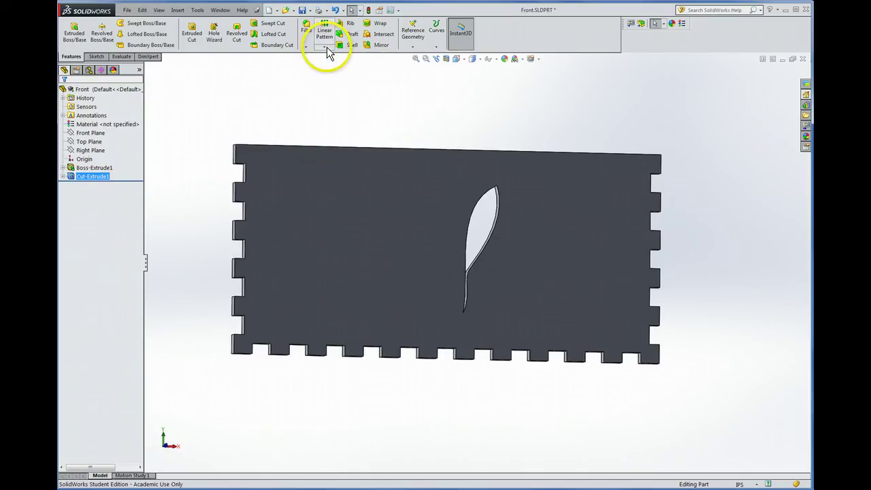
pyautogui.click(326, 47)
pyautogui.click(335, 66)
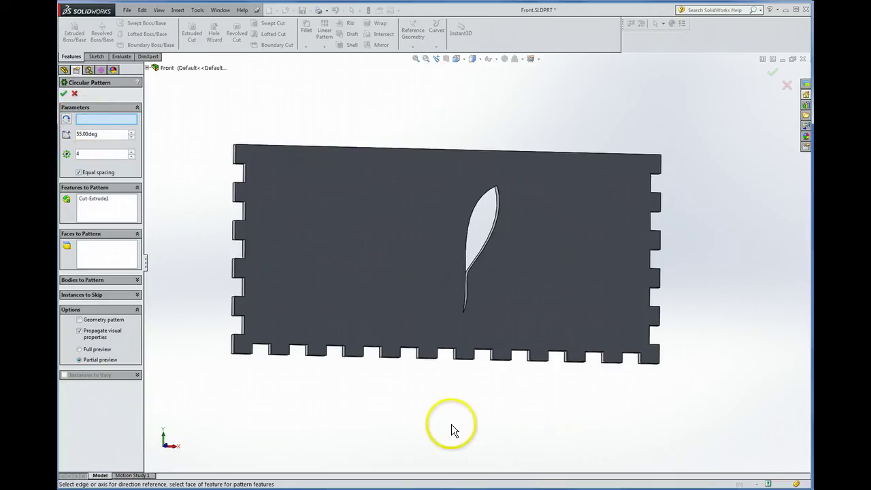
pyautogui.moveTo(454, 417); pyautogui.dragTo(476, 321, button='middle')
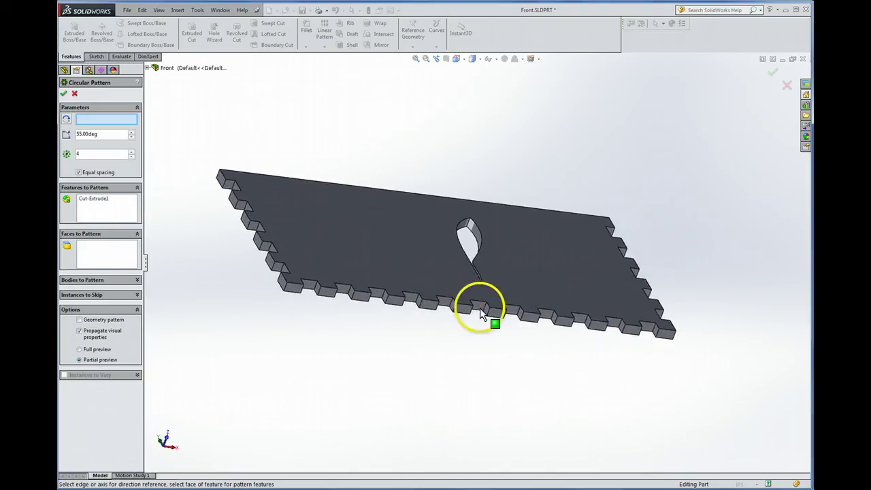
pyautogui.scroll(3, 482, 311)
pyautogui.scroll(-3, 481, 272)
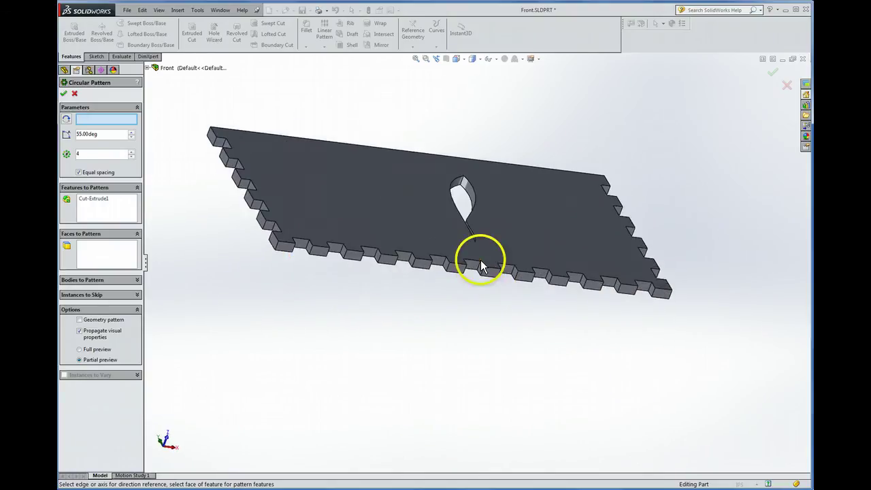
pyautogui.scroll(-5, 481, 262)
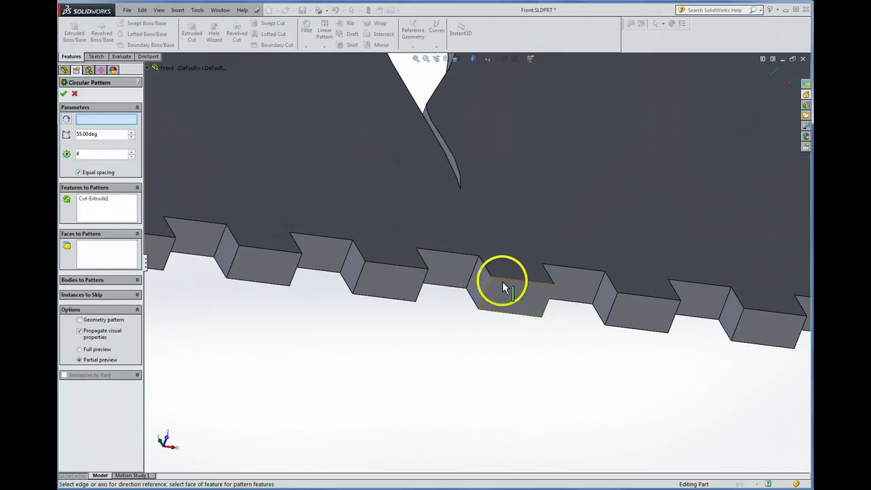
pyautogui.click(475, 272)
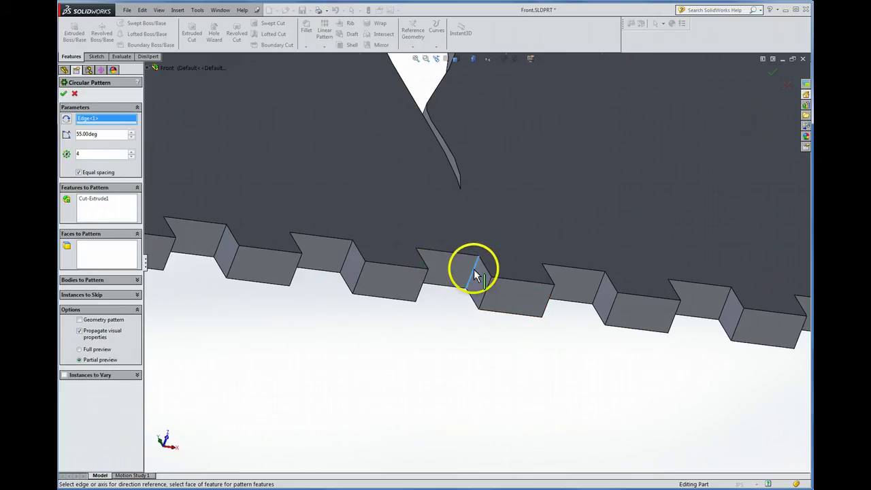
pyautogui.scroll(3, 449, 377)
pyautogui.scroll(3, 446, 380)
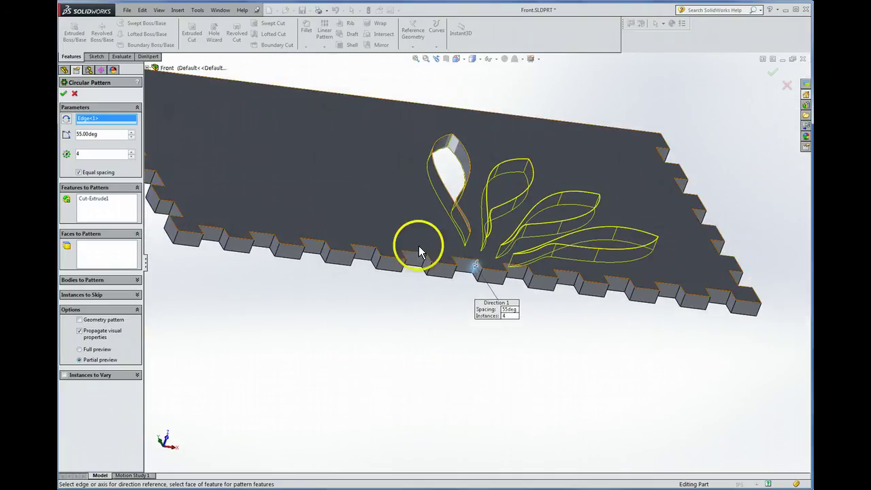
# Set the leaf cut's circular pattern to 3 instances.
pyautogui.moveTo(406, 225); pyautogui.dragTo(383, 306, button='middle')
pyautogui.scroll(-3, 426, 177)
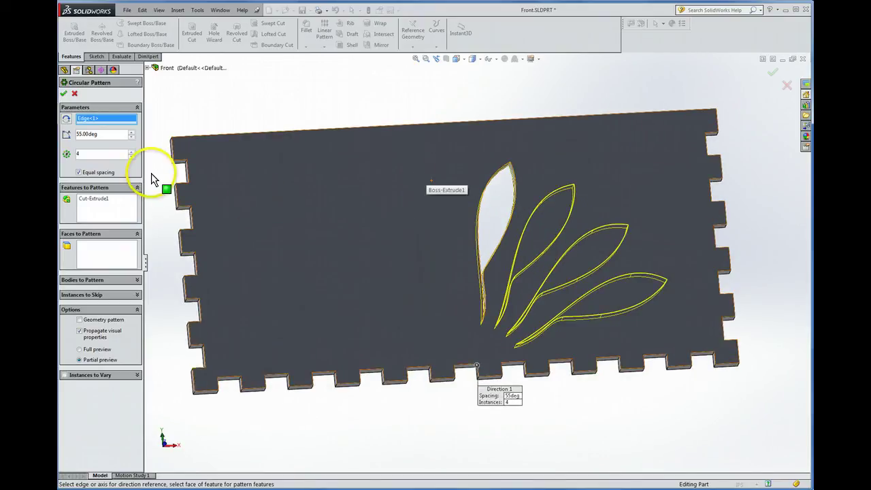
pyautogui.click(113, 156)
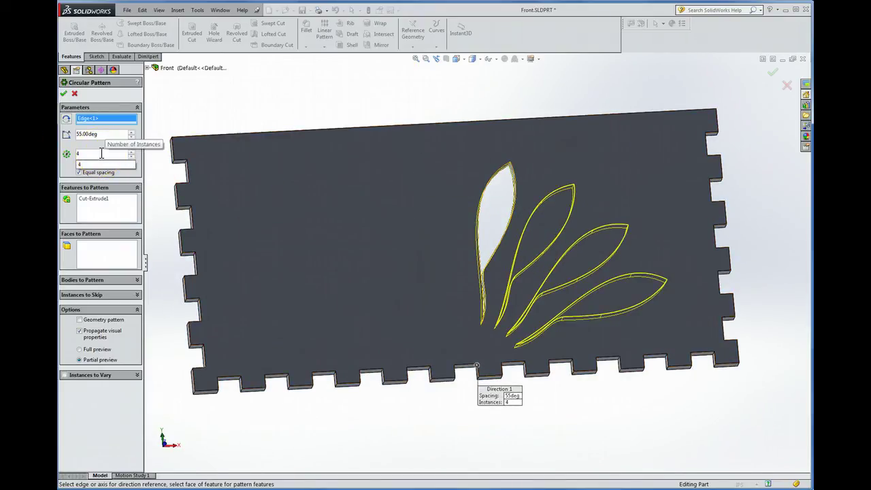
pyautogui.press('BackSpace')
pyautogui.write('3')
pyautogui.press('Return')
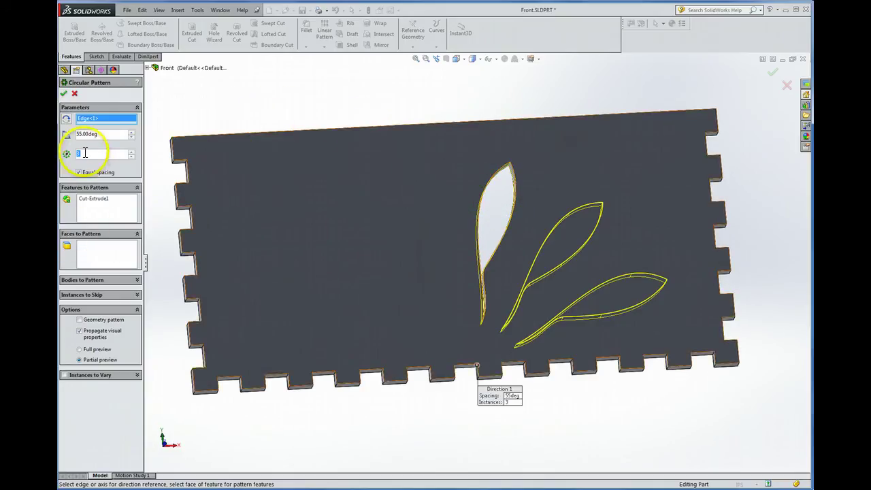
pyautogui.moveTo(343, 144)
pyautogui.mouseDown(button='middle')
pyautogui.moveTo(315, 148)
pyautogui.moveTo(349, 144)
pyautogui.moveTo(336, 163)
pyautogui.moveTo(326, 163)
pyautogui.moveTo(334, 147)
pyautogui.mouseUp(button='middle')
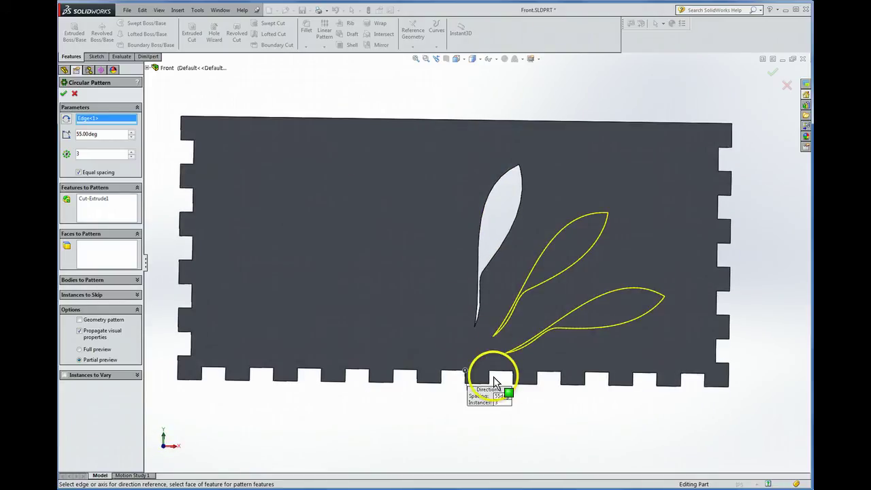
# Create the circular pattern of the leaf cut with 3 equally spaced instances over 55 degrees.
pyautogui.click(64, 93)
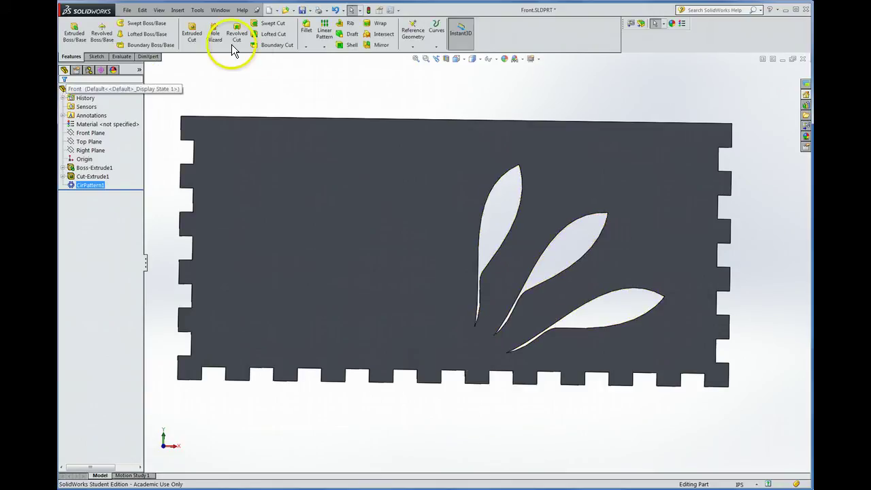
pyautogui.moveTo(254, 89); pyautogui.dragTo(276, 104, button='middle')
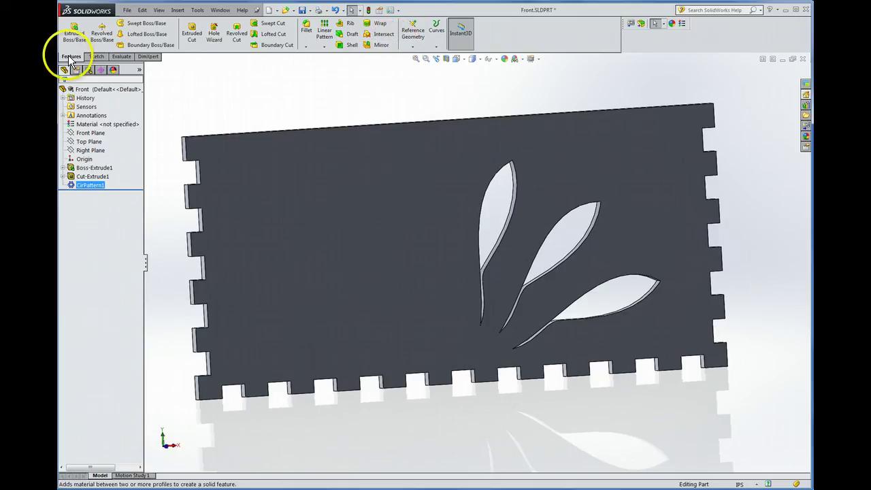
# Start a mirror feature with the circular pattern of leaf cuts as the feature to mirror.
pyautogui.click(96, 58)
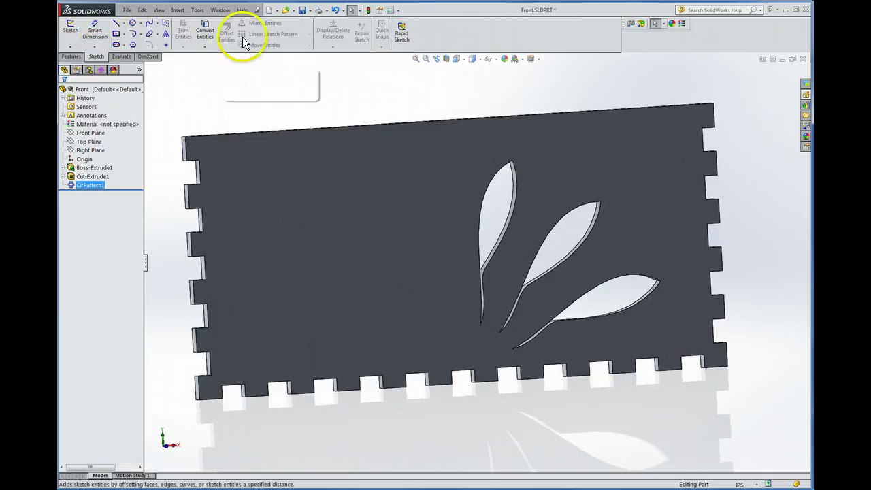
pyautogui.click(69, 57)
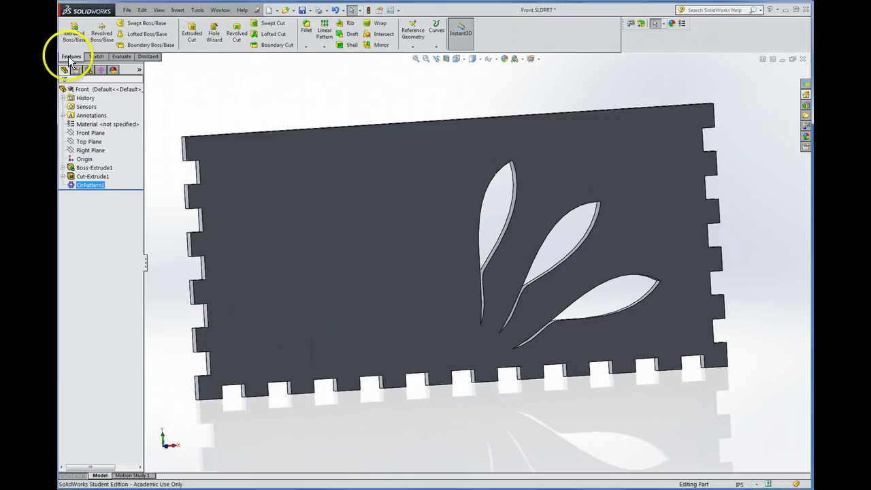
pyautogui.keyDown('ctrl'); pyautogui.click(92, 177); pyautogui.keyUp('ctrl')
pyautogui.click(92, 184)
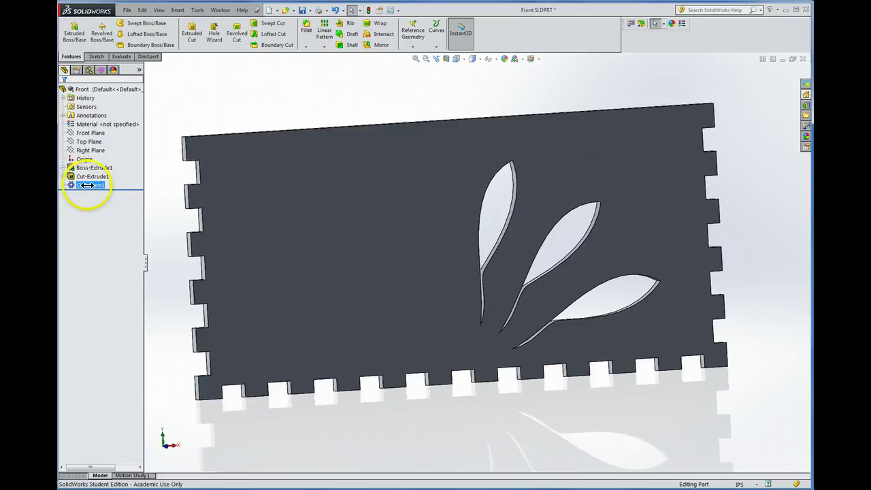
pyautogui.moveTo(87, 185)
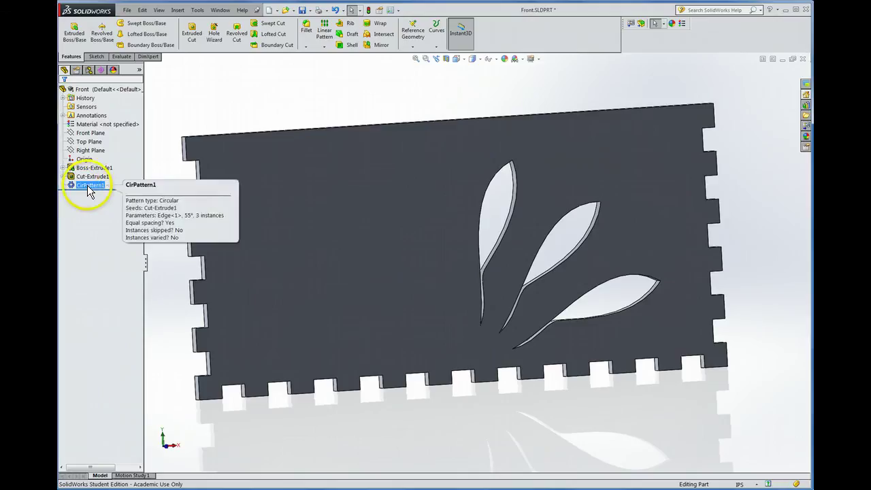
pyautogui.click(376, 44)
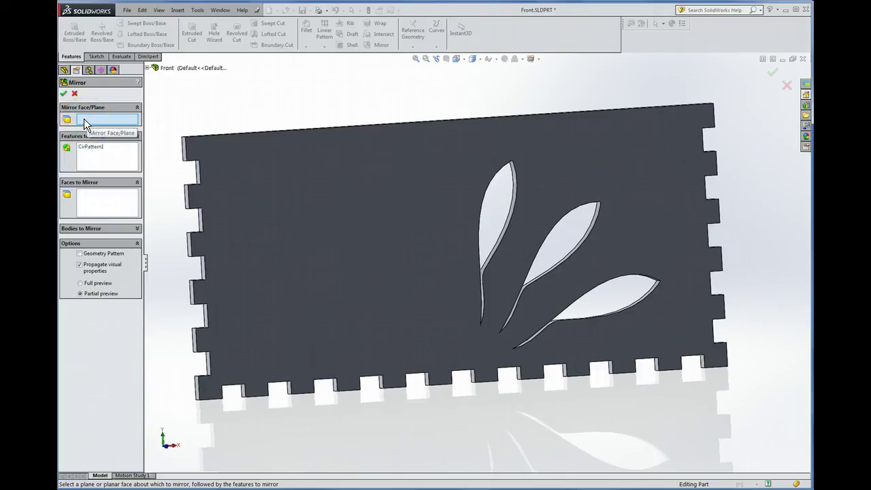
# Mirror the circular pattern of leaf cuts across the Right Plane onto the other half of the panel.
pyautogui.click(102, 117)
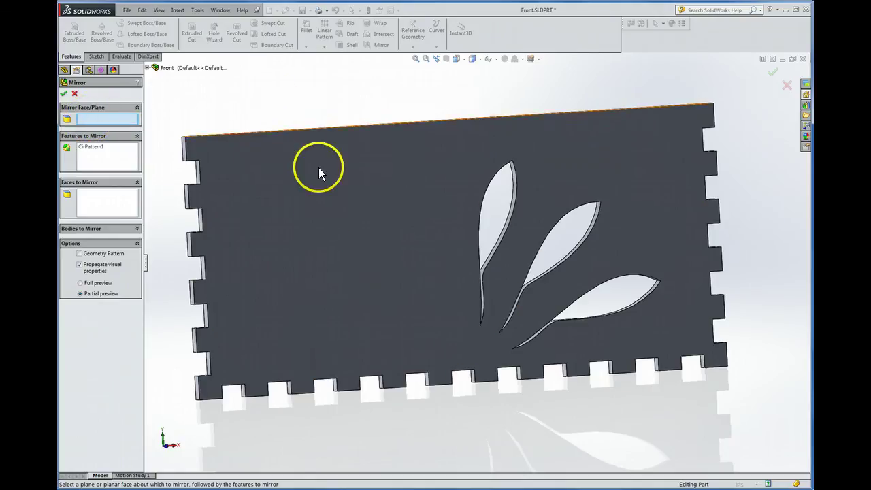
pyautogui.press('f')
pyautogui.moveTo(306, 142)
pyautogui.mouseDown(button='middle')
pyautogui.moveTo(317, 149)
pyautogui.moveTo(305, 159)
pyautogui.moveTo(282, 130)
pyautogui.moveTo(301, 142)
pyautogui.mouseUp(button='middle')
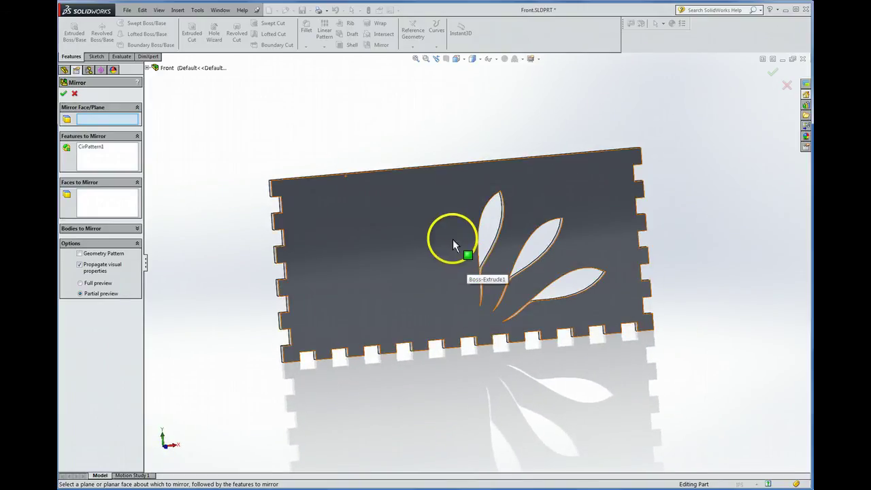
pyautogui.click(148, 67)
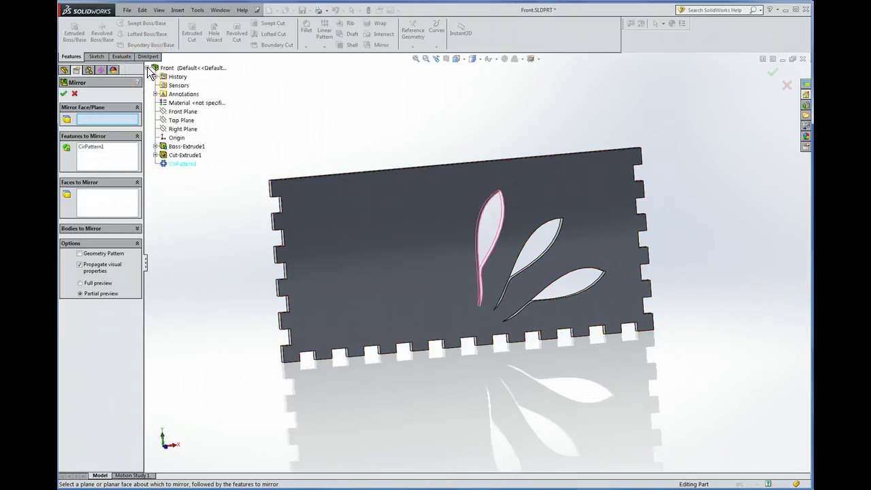
pyautogui.click(183, 130)
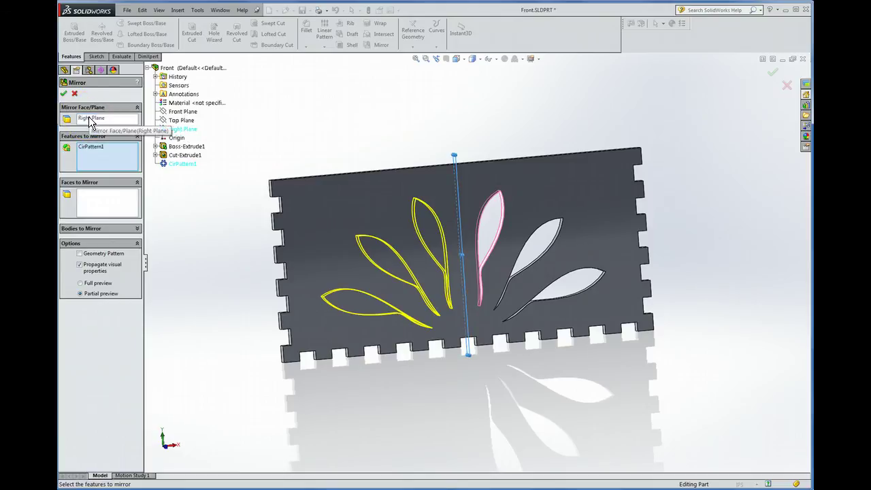
pyautogui.moveTo(349, 100); pyautogui.dragTo(327, 105, button='middle')
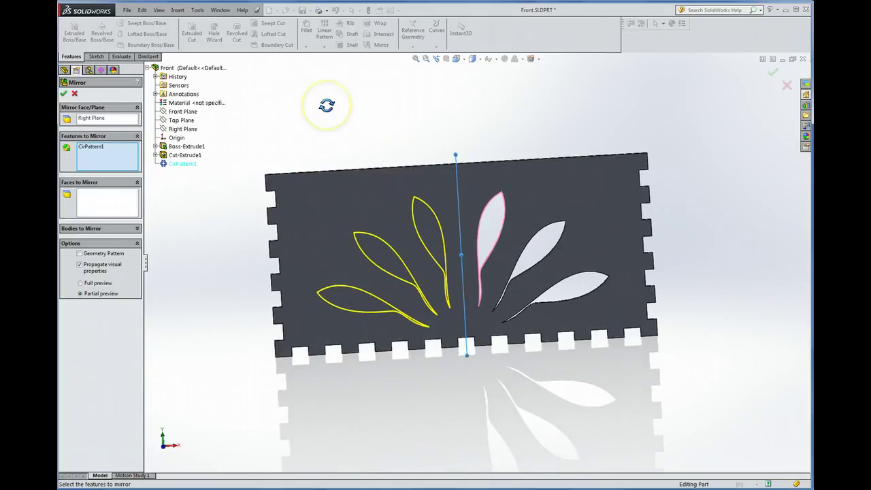
pyautogui.click(321, 101)
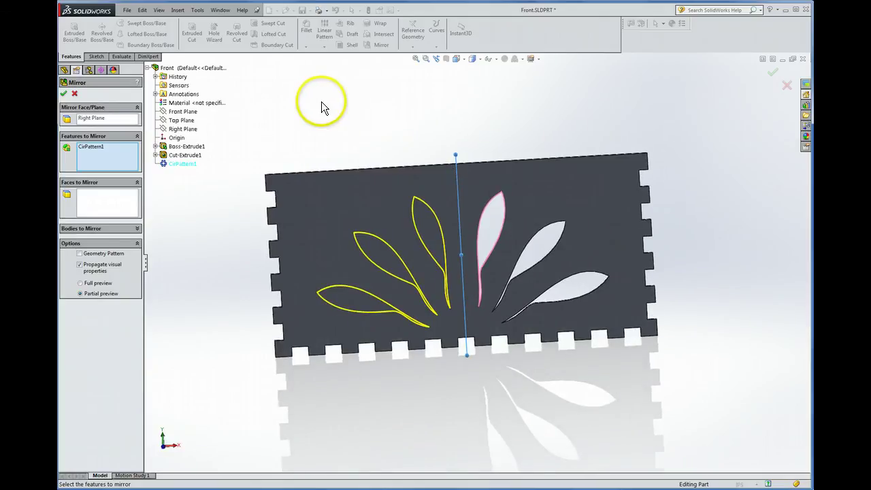
pyautogui.click(63, 93)
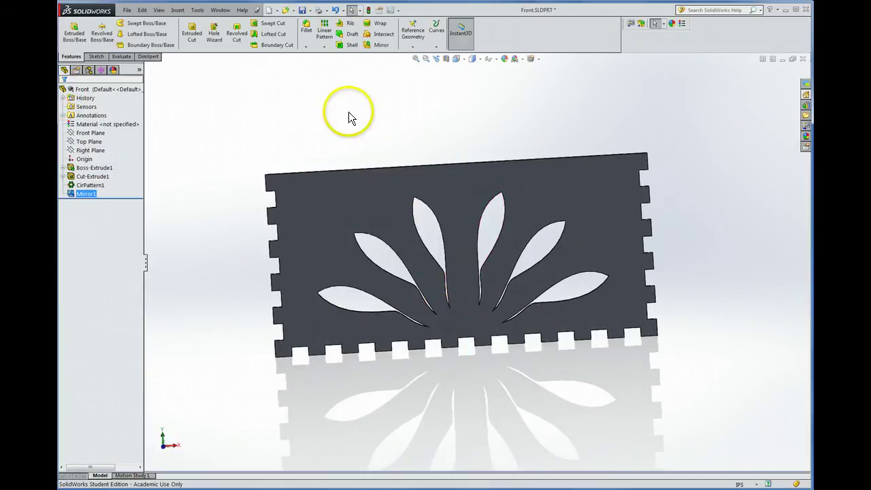
# Edit the original leaf cut so its end condition is Blind with a depth of 0.01 in.
pyautogui.moveTo(349, 112); pyautogui.dragTo(304, 117, button='middle')
pyautogui.press('Escape')
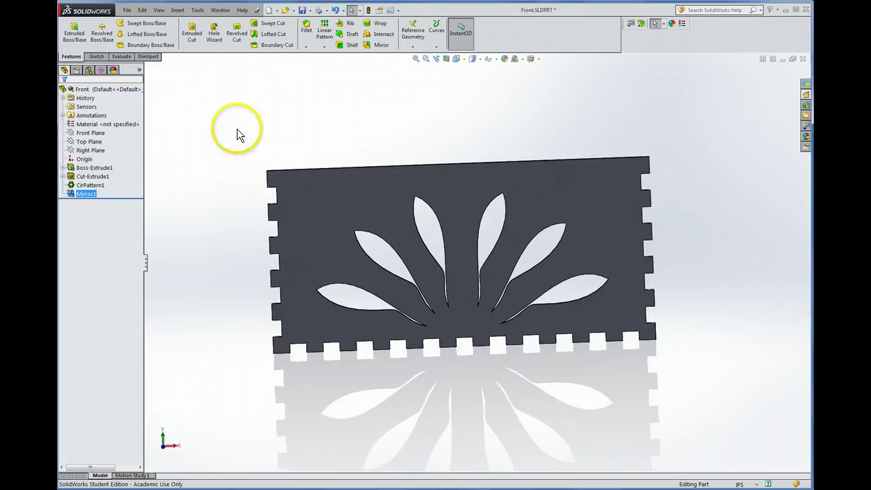
pyautogui.moveTo(237, 128)
pyautogui.mouseDown(button='middle')
pyautogui.moveTo(251, 146)
pyautogui.moveTo(248, 139)
pyautogui.mouseUp(button='middle')
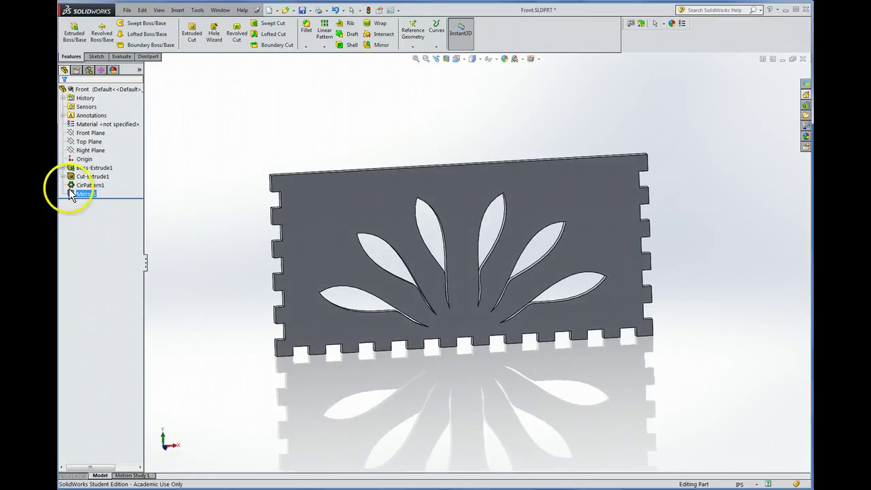
pyautogui.press('Escape')
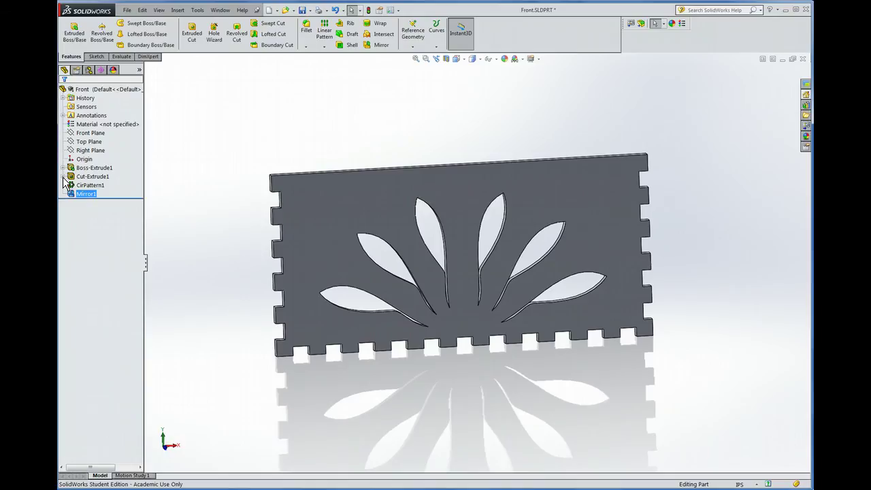
pyautogui.click(63, 176)
pyautogui.click(92, 176)
pyautogui.rightClick(88, 178)
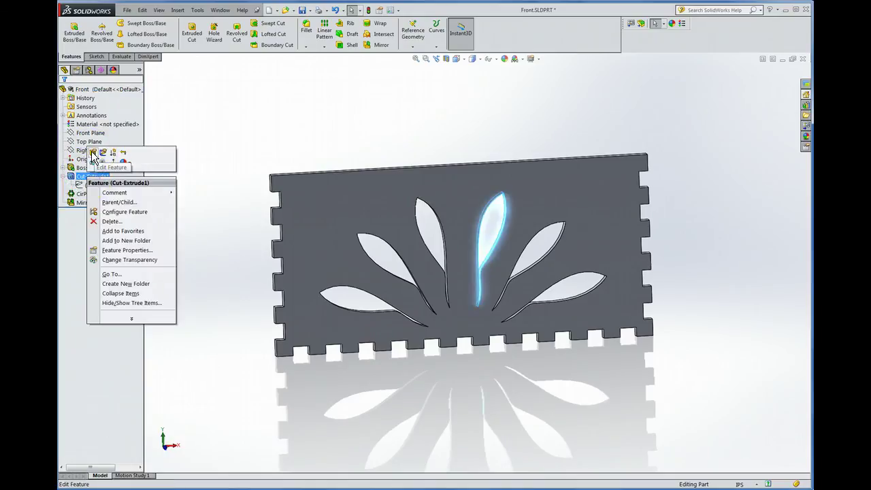
pyautogui.click(93, 152)
pyautogui.click(96, 147)
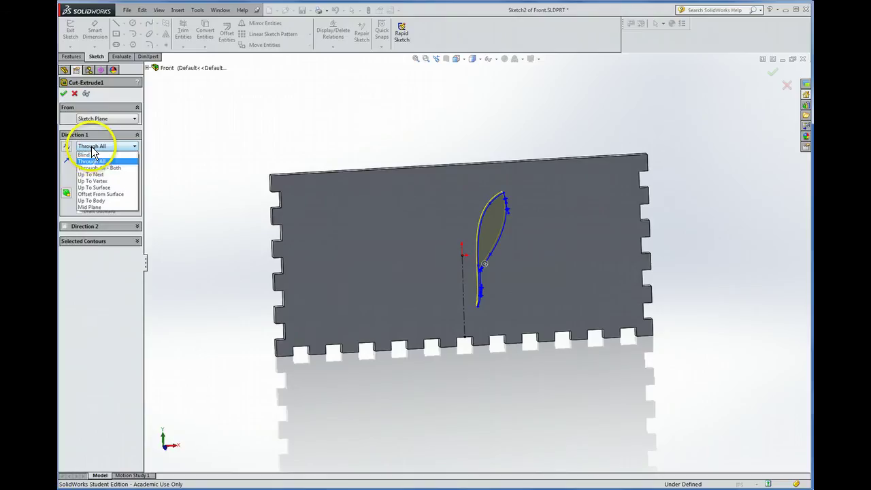
pyautogui.click(87, 155)
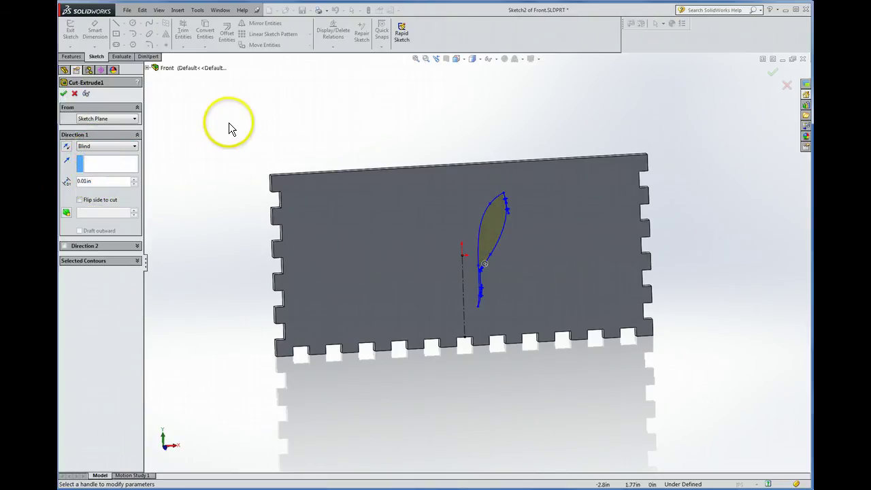
pyautogui.click(63, 93)
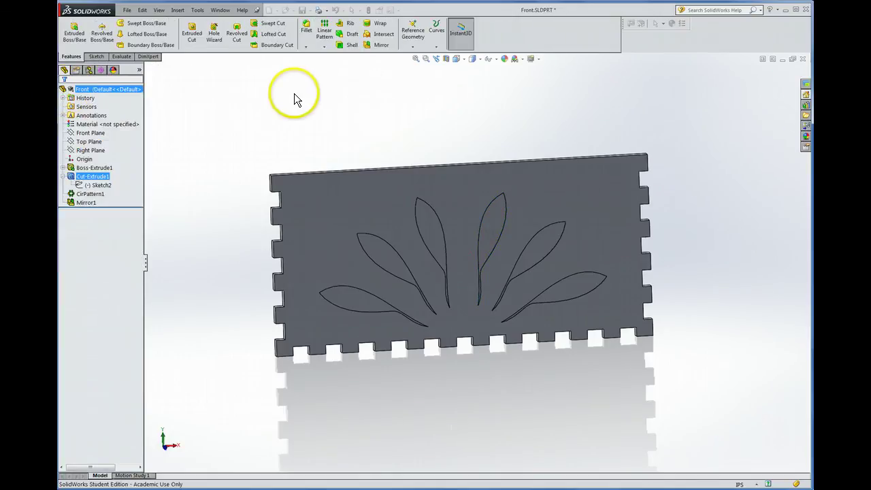
pyautogui.moveTo(271, 107)
pyautogui.mouseDown(button='middle')
pyautogui.moveTo(237, 98)
pyautogui.moveTo(279, 91)
pyautogui.moveTo(253, 75)
pyautogui.moveTo(265, 102)
pyautogui.mouseUp(button='middle')
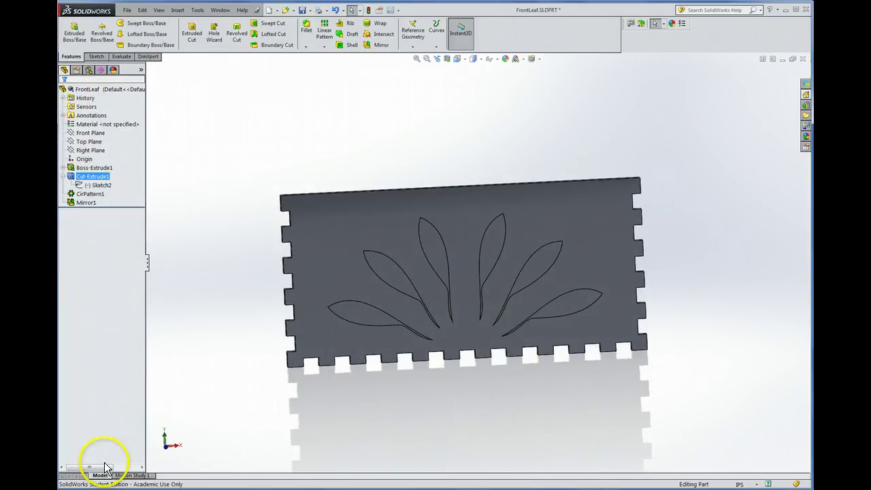